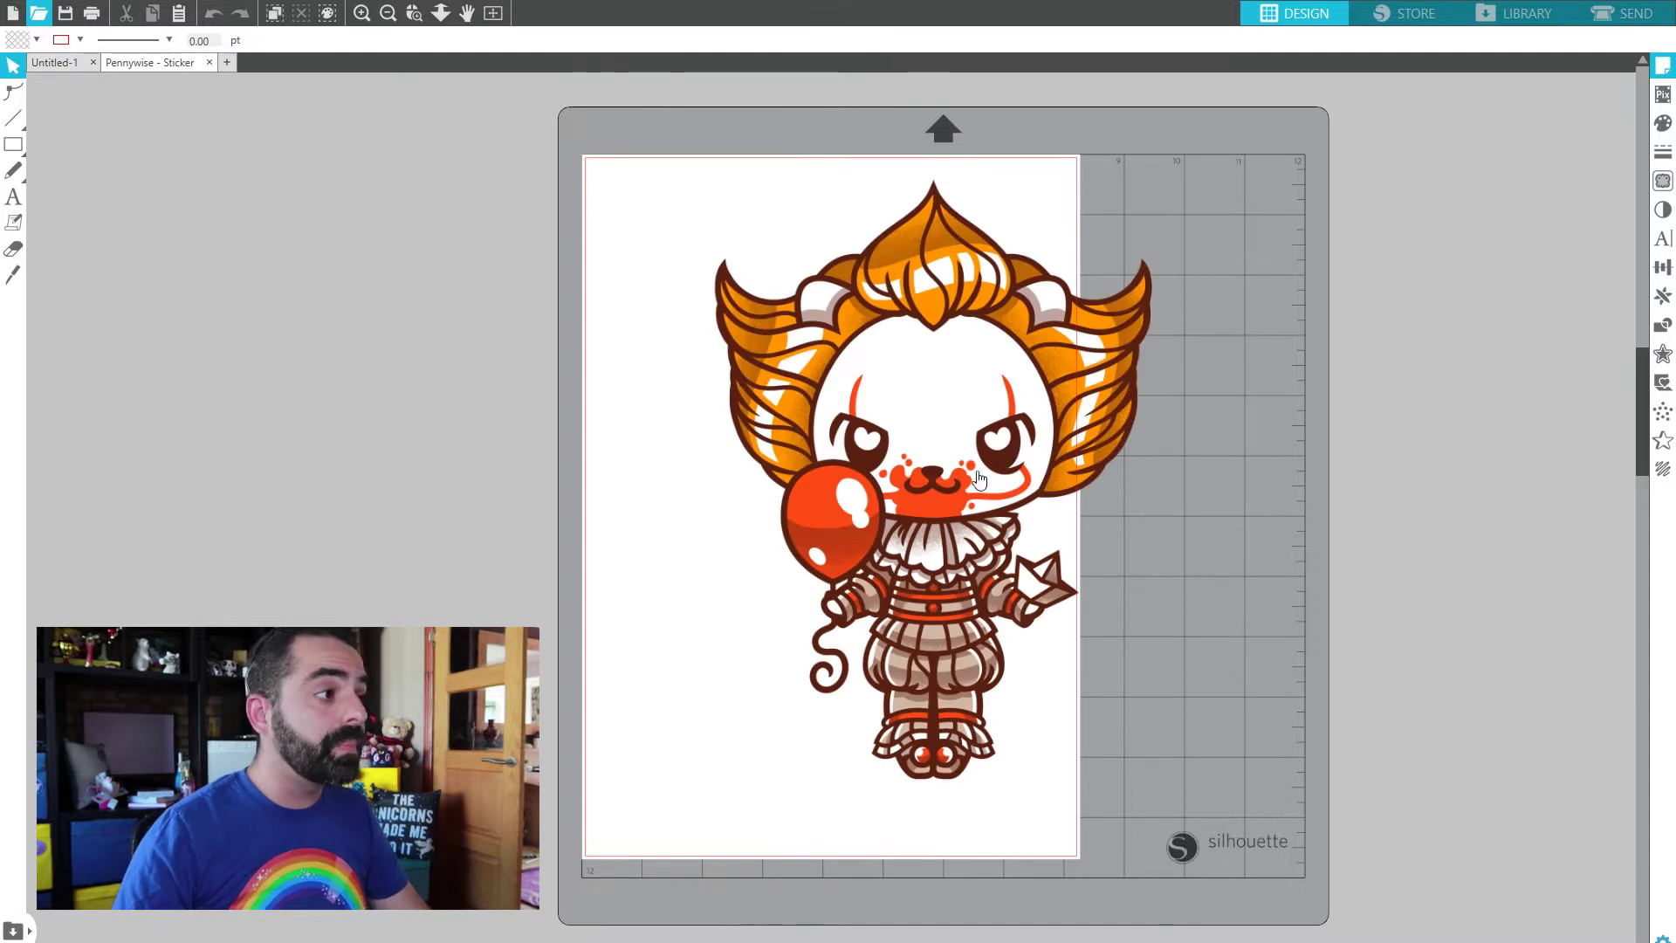
- Move the Pennywise design off the page to the left and deselect it
left_click_drag(971, 483, 857, 500)
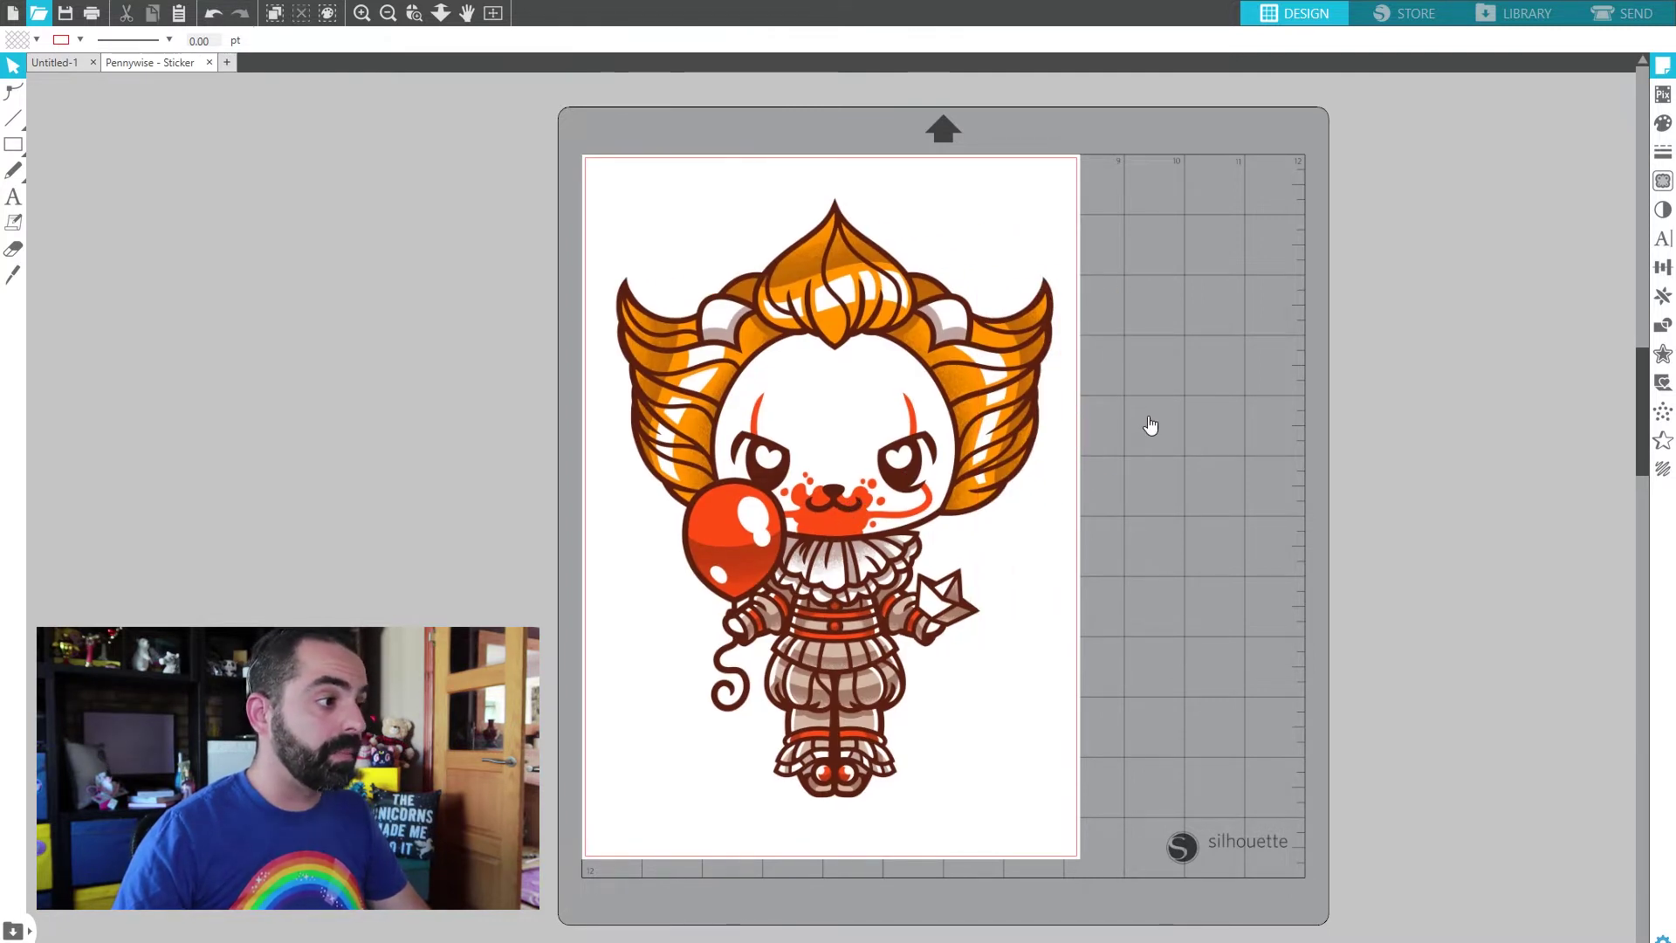
mouse_move(788, 418)
left_mouse_down()
mouse_move(581, 427)
mouse_move(790, 418)
left_mouse_up()
left_click_drag(847, 482, 360, 455)
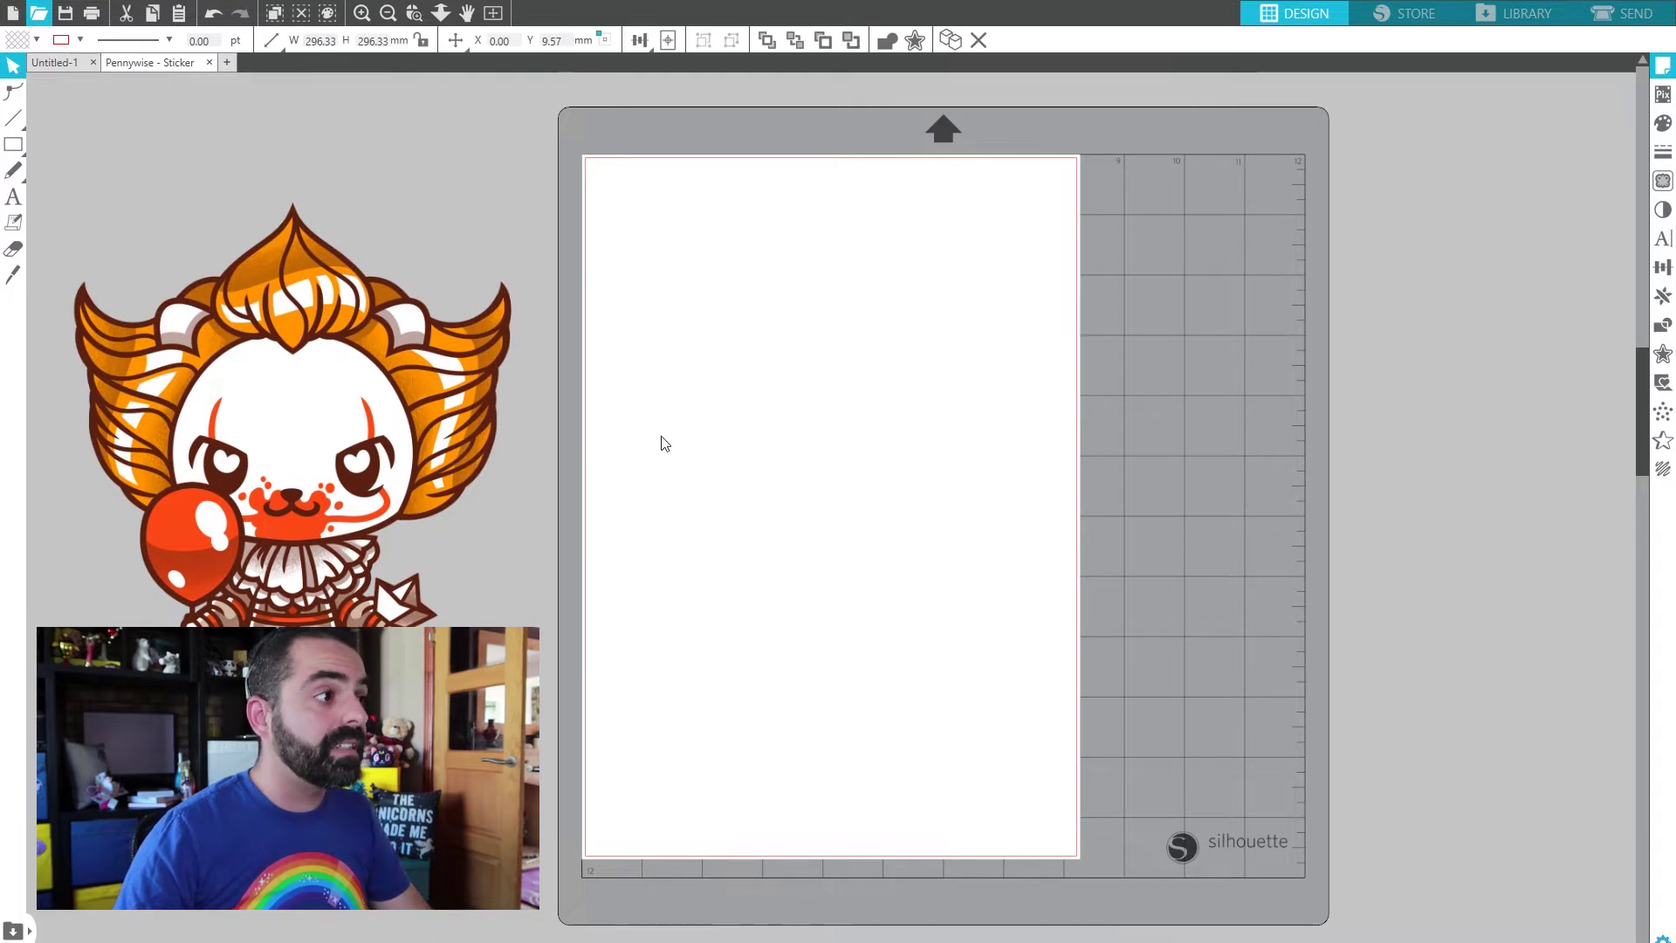
left_click(643, 788)
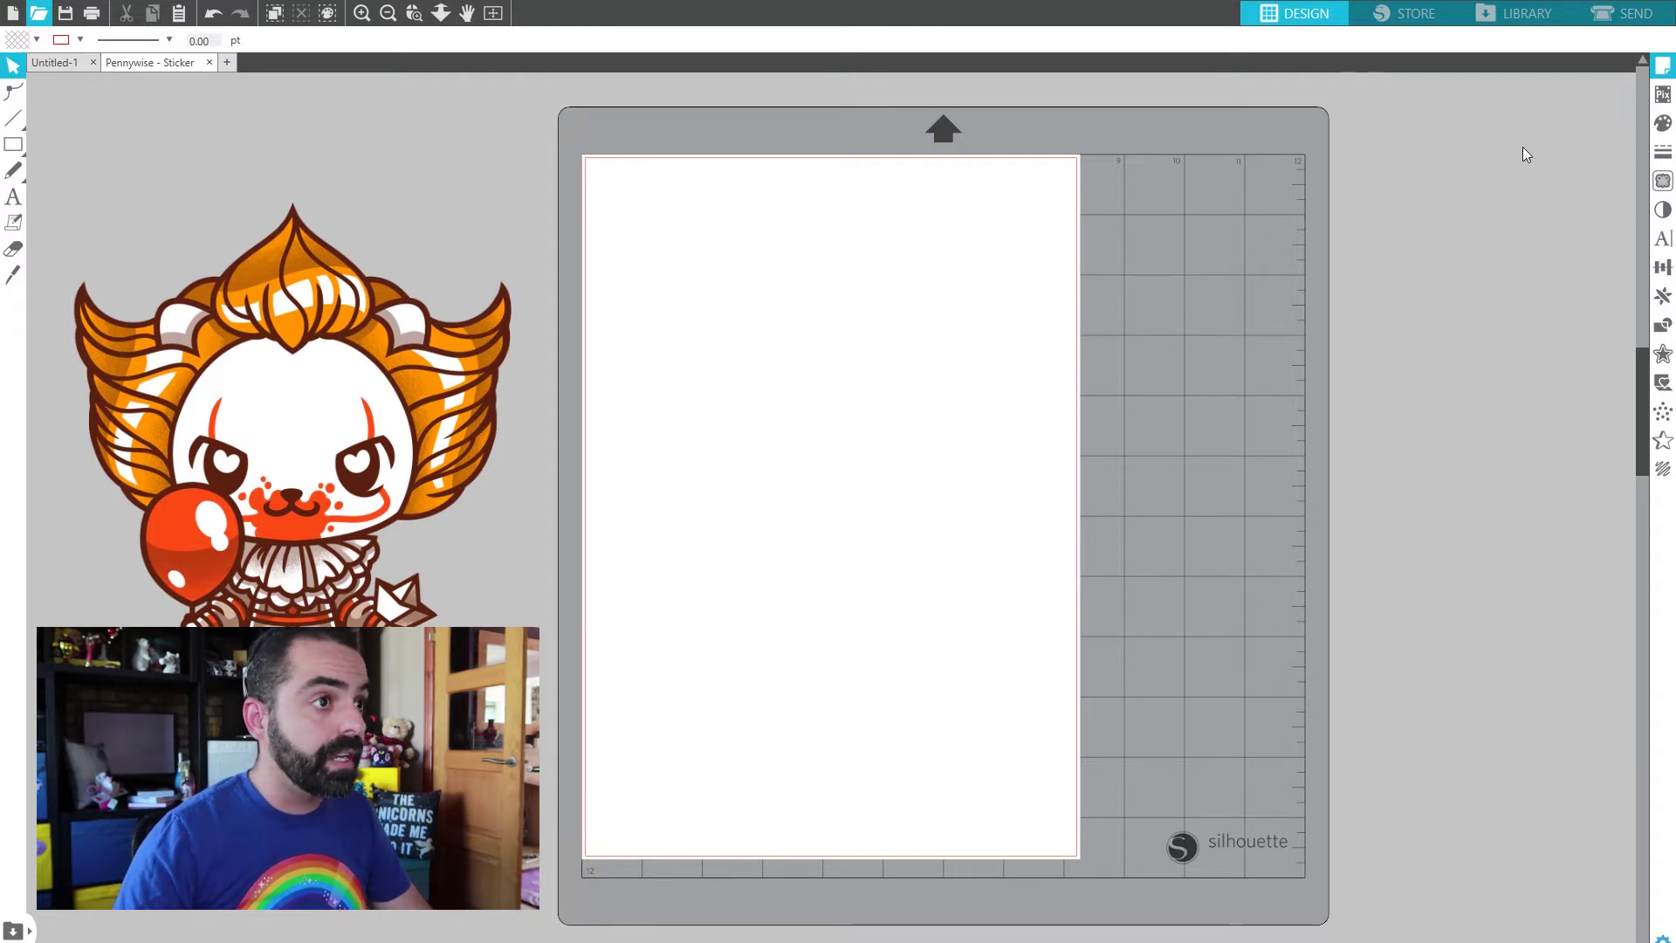
- Turn on Type 1 registration marks in Page Setup and drag the clown back onto the page
left_click(1663, 65)
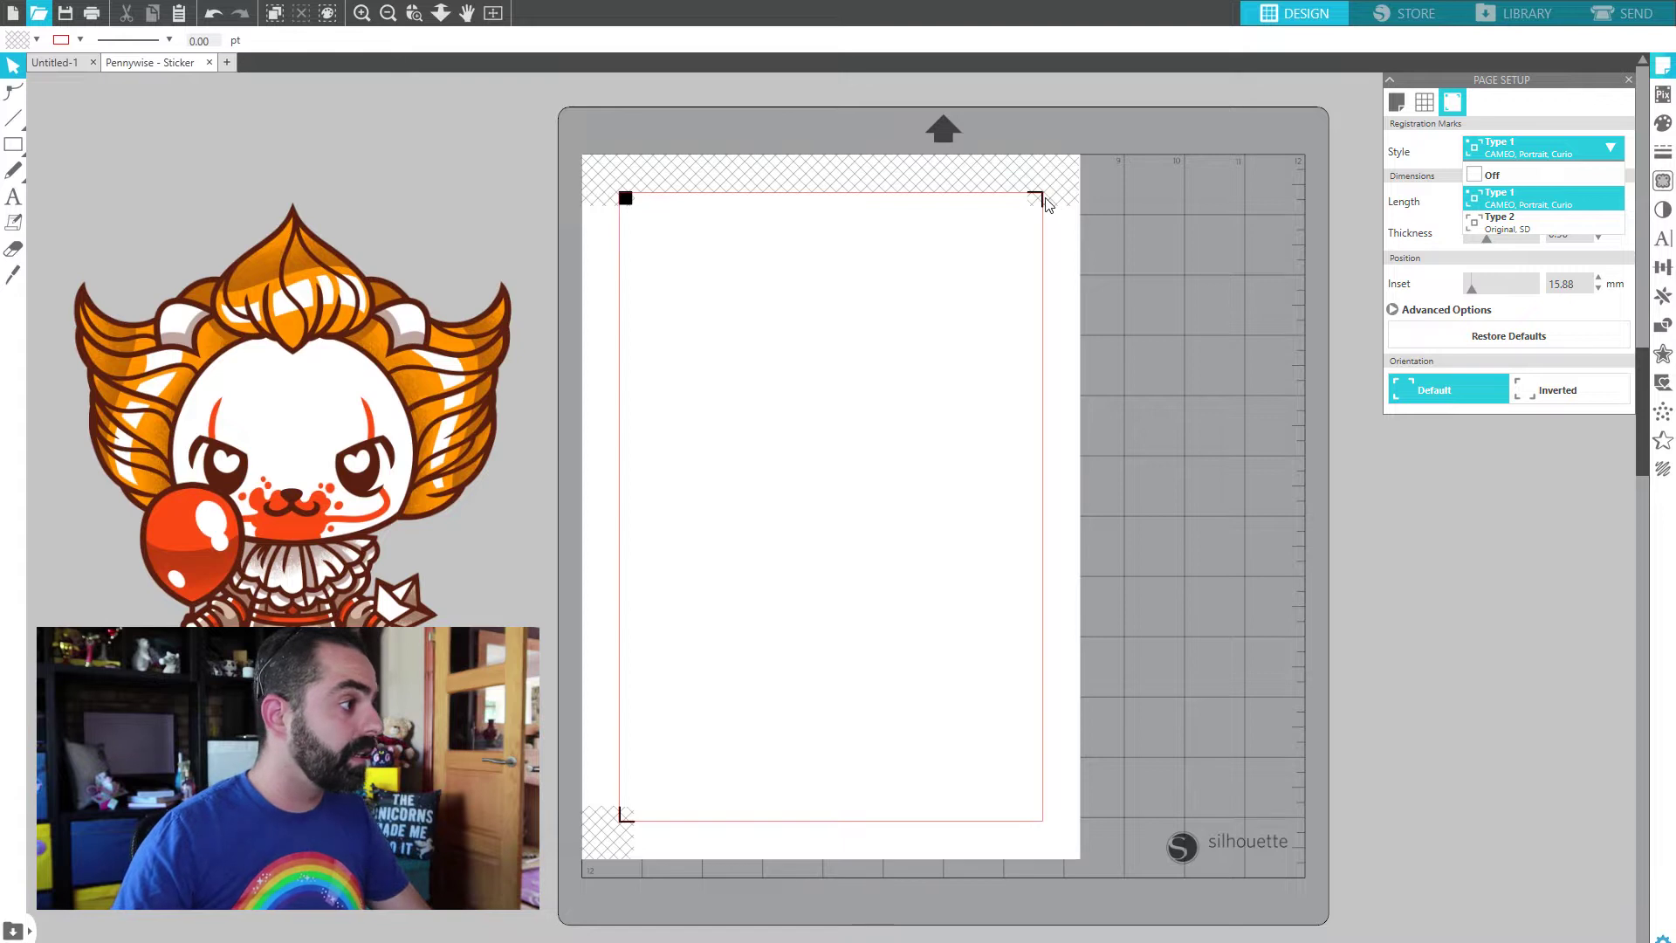
left_click(322, 501)
left_click_drag(312, 505, 859, 507)
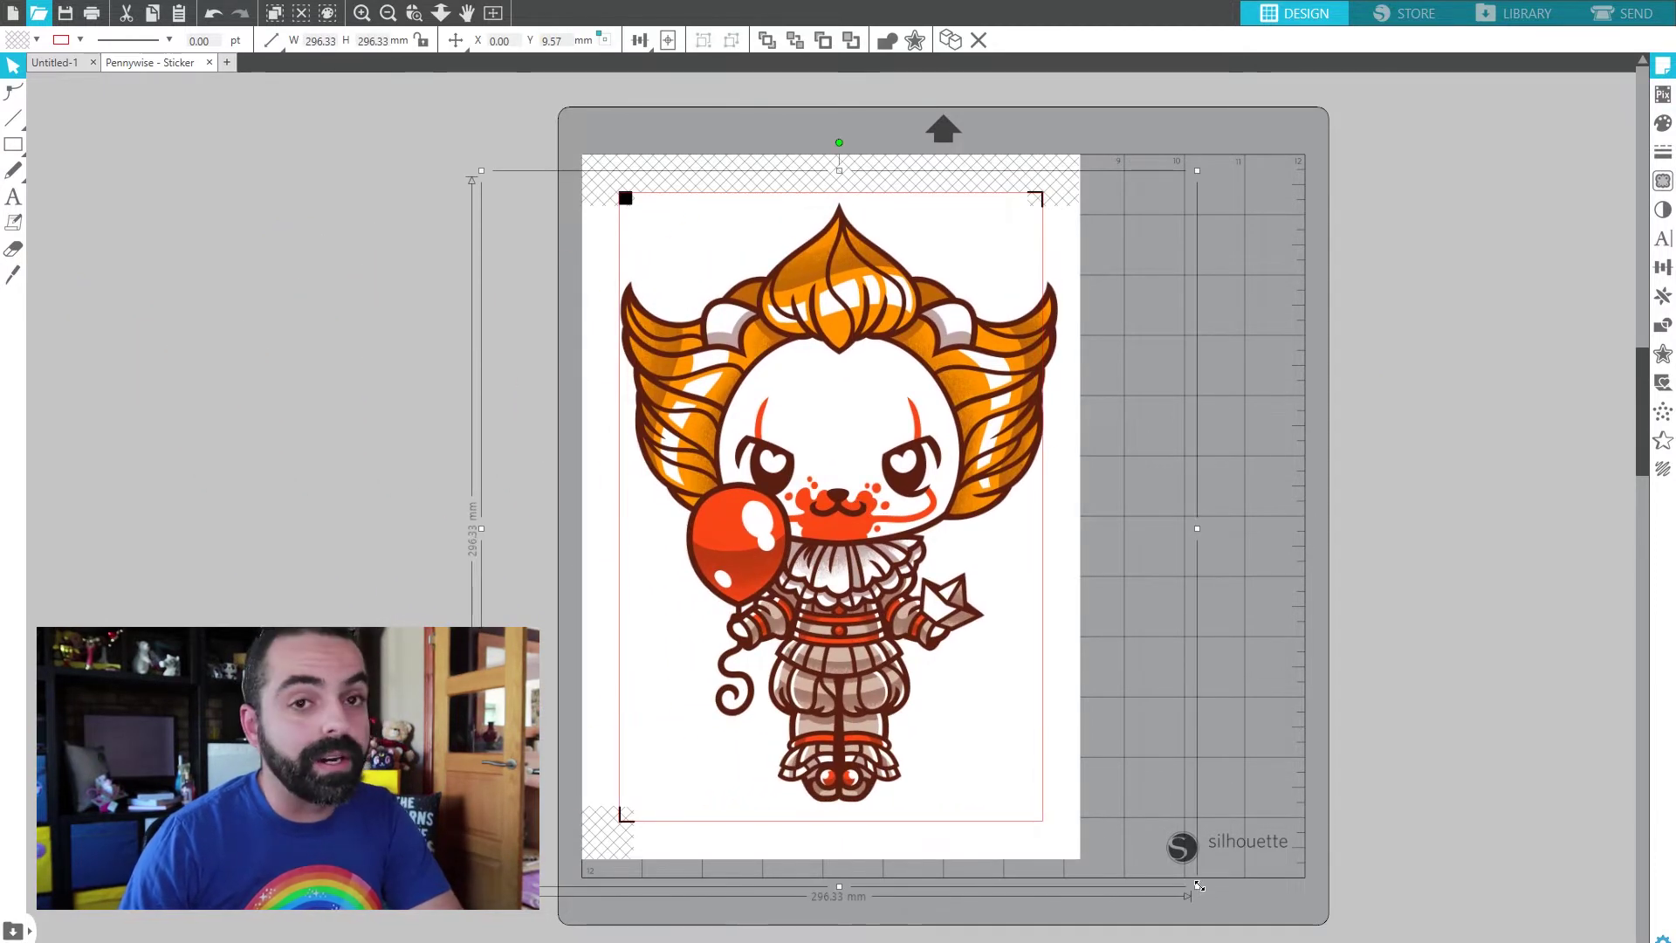
- Scale the clown image to 233.24 mm and nudge it inside the red printable border
left_click_drag(1199, 886, 1098, 783)
left_click_drag(767, 671, 772, 667)
left_click(349, 574)
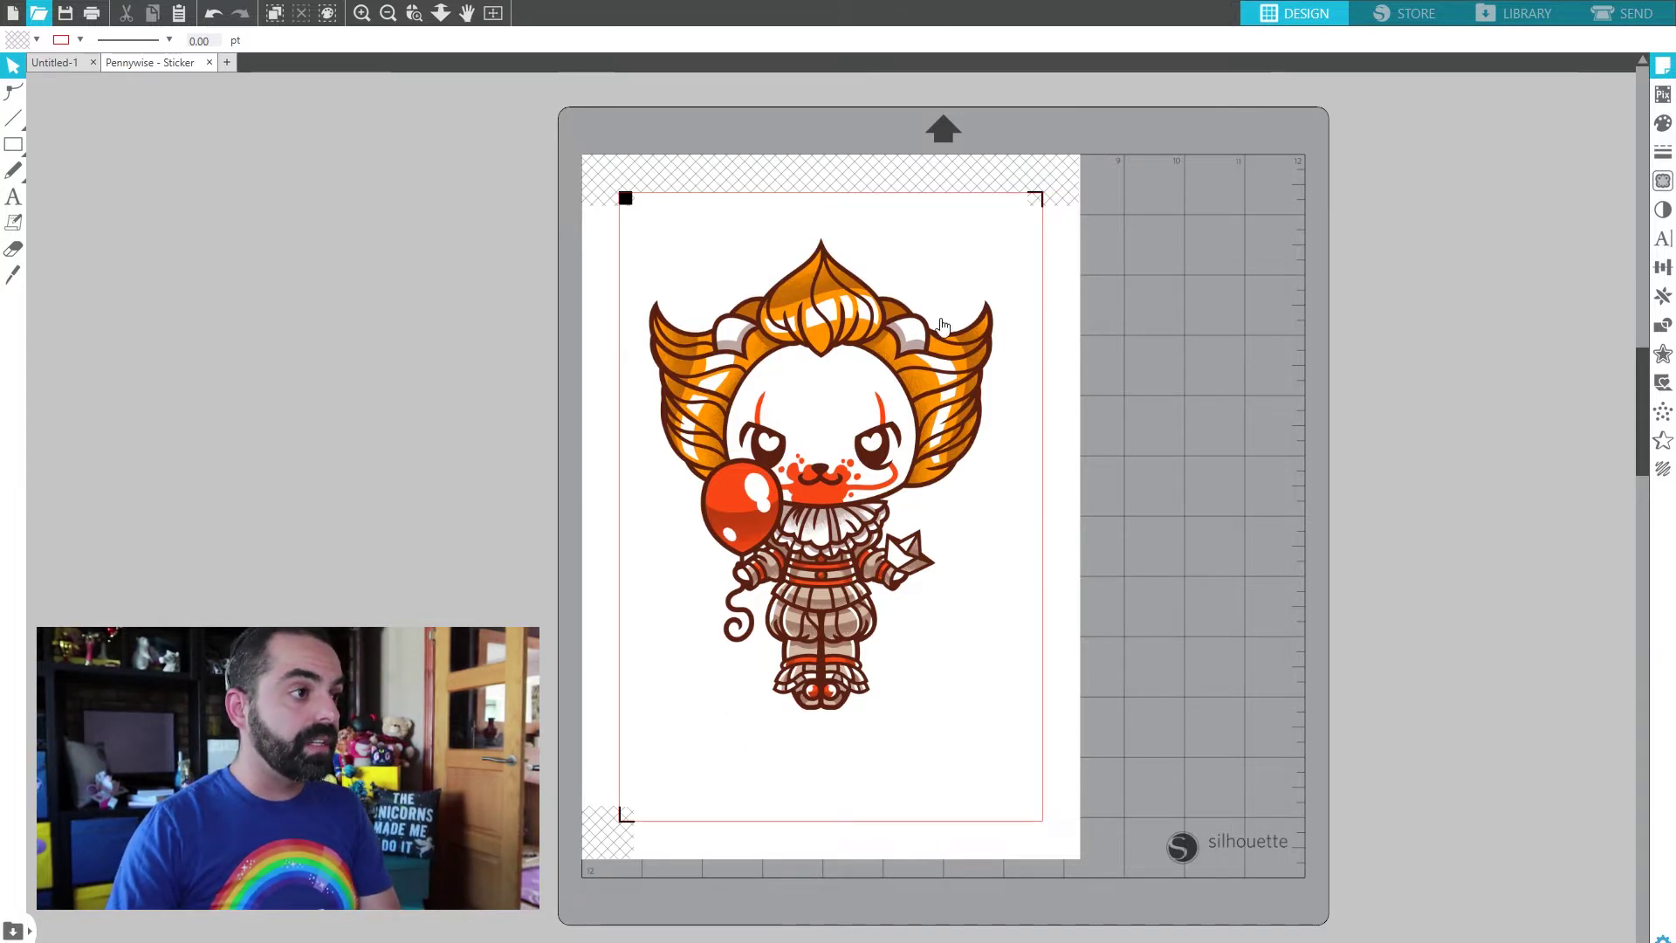
left_click_drag(825, 635, 838, 640)
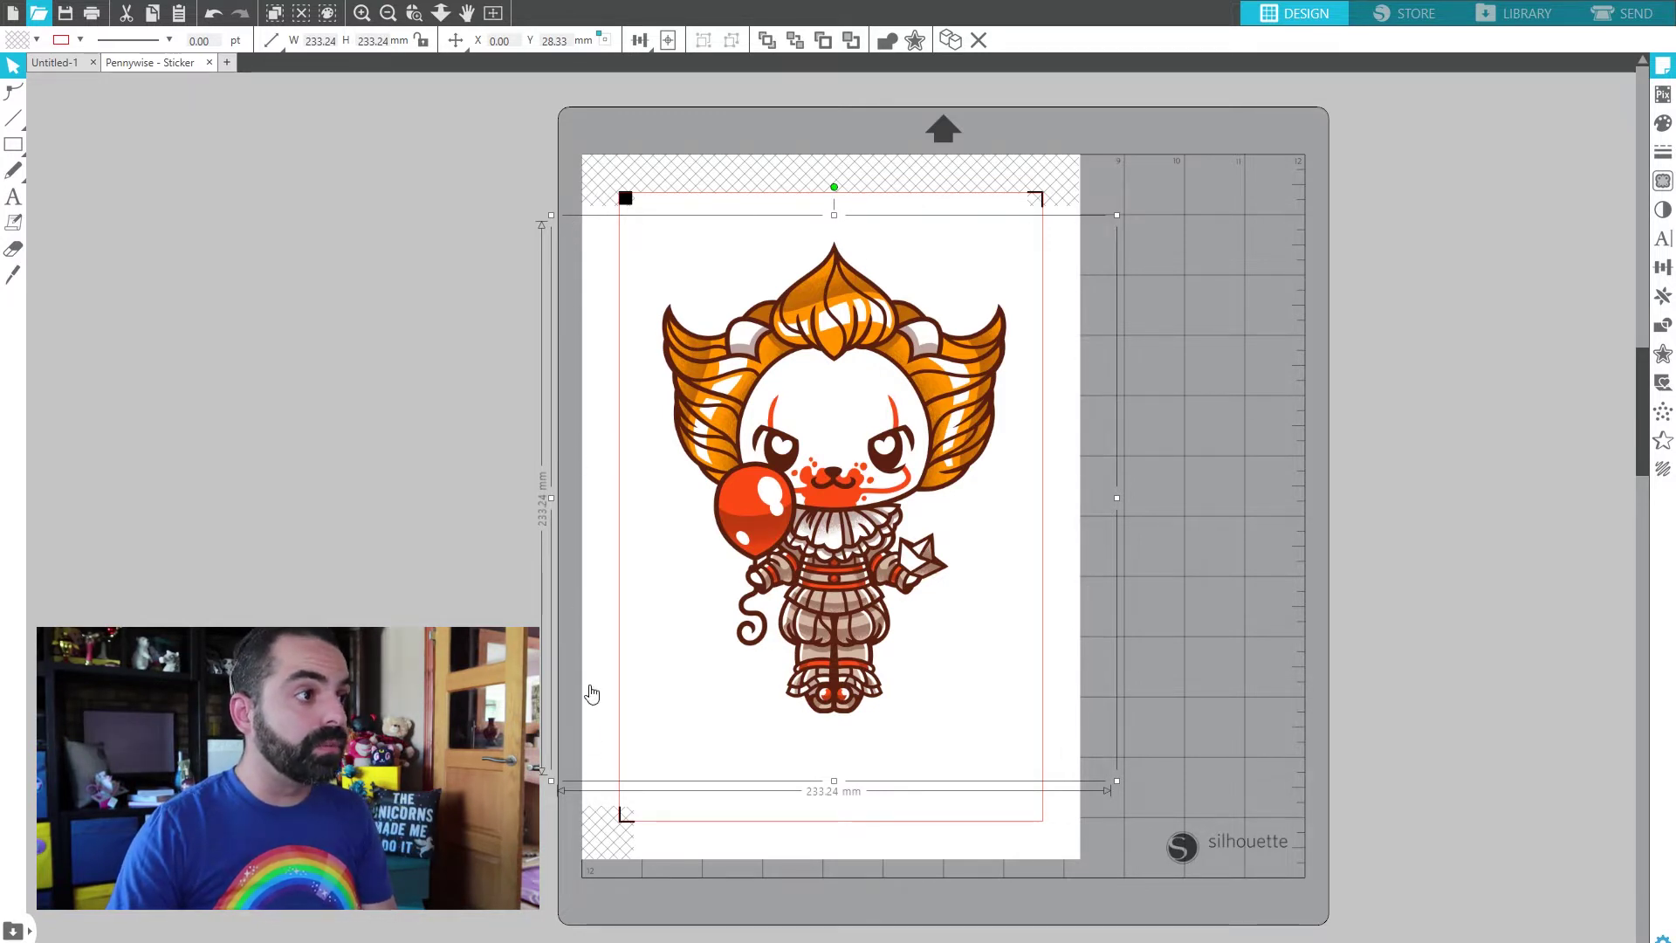
left_click(344, 565)
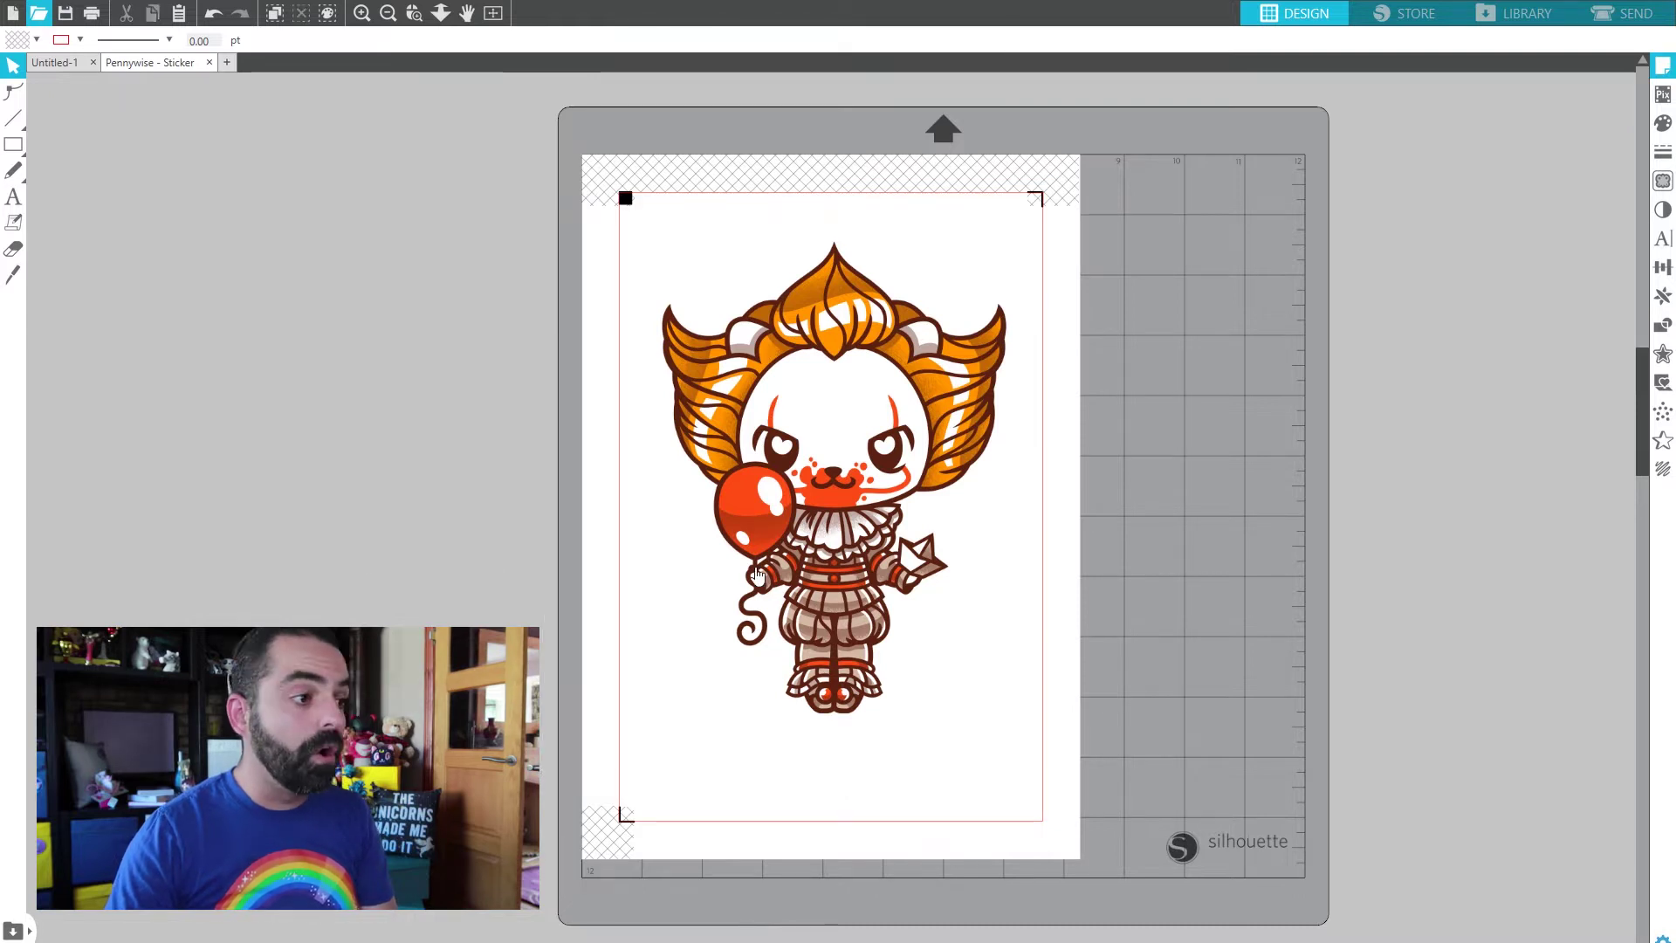
left_click(824, 546)
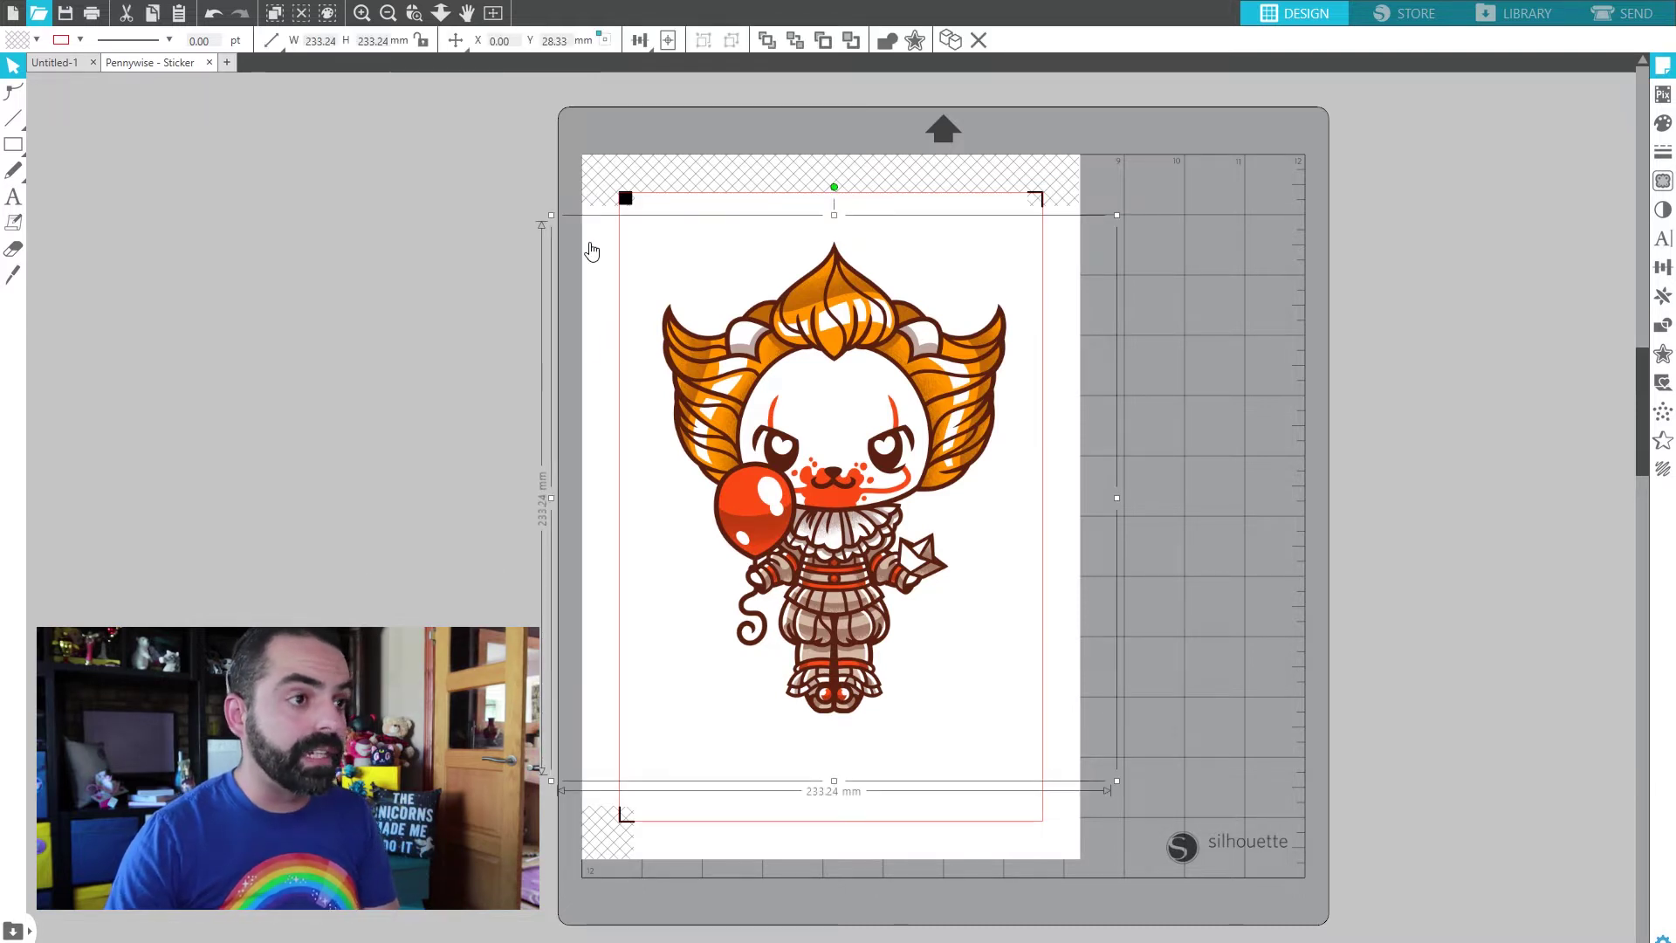
left_click_drag(610, 741, 611, 740)
left_click(1488, 600)
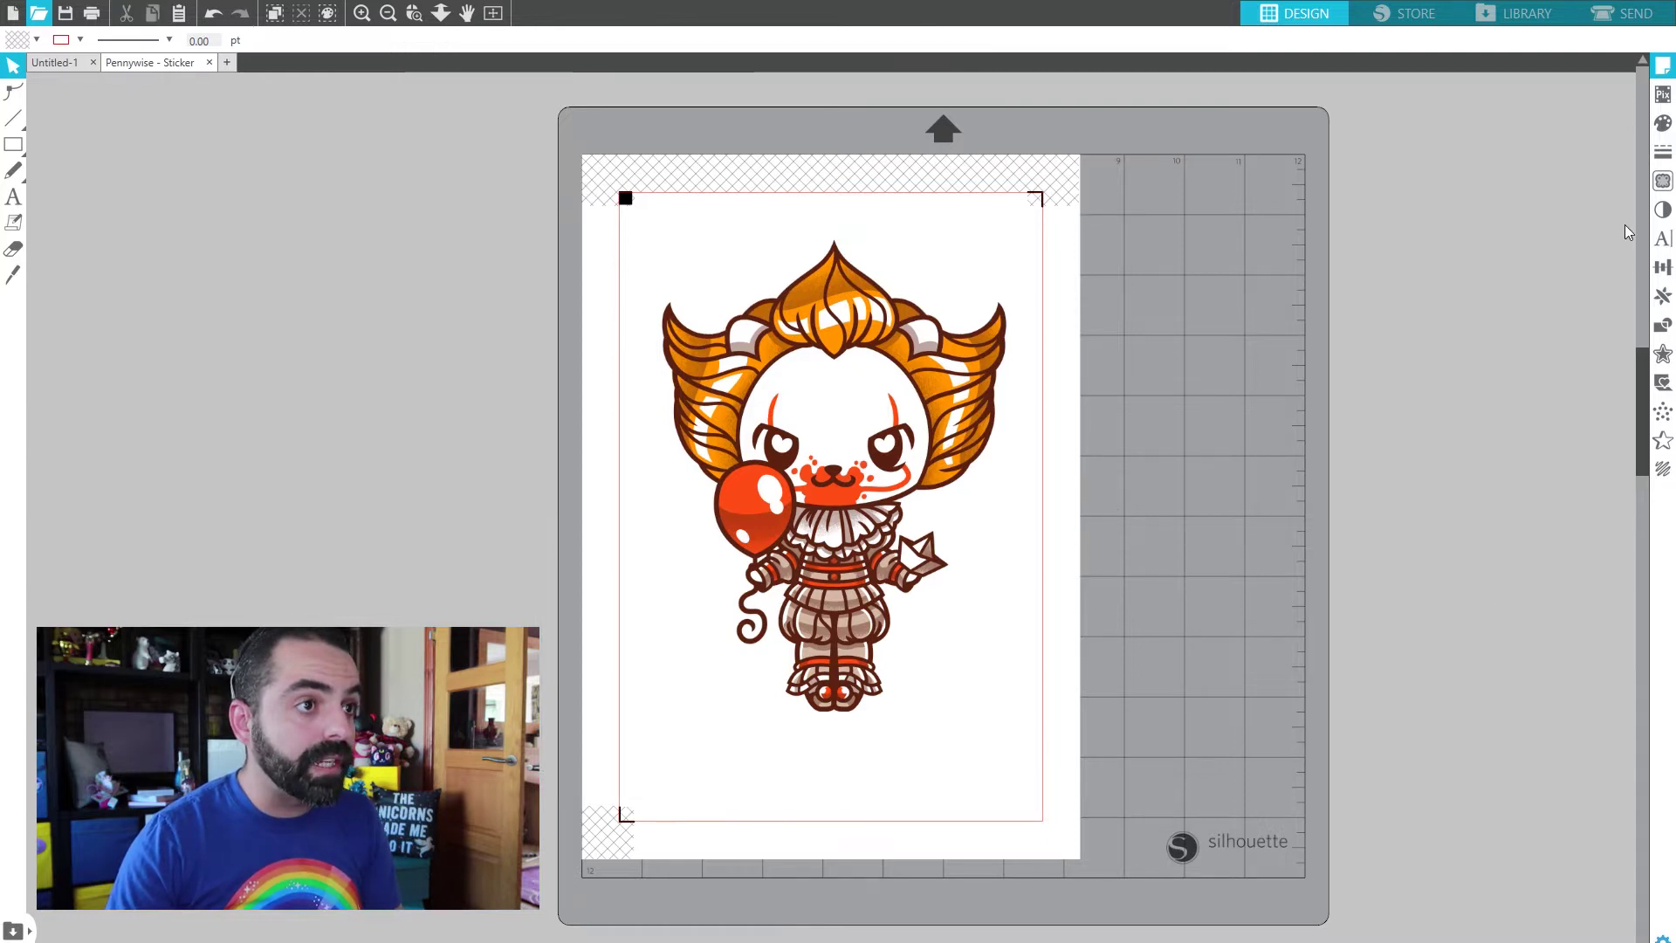
- Trace the clown at 100% threshold and Scale 10, detach it, and pull the background piece aside
left_click(1663, 181)
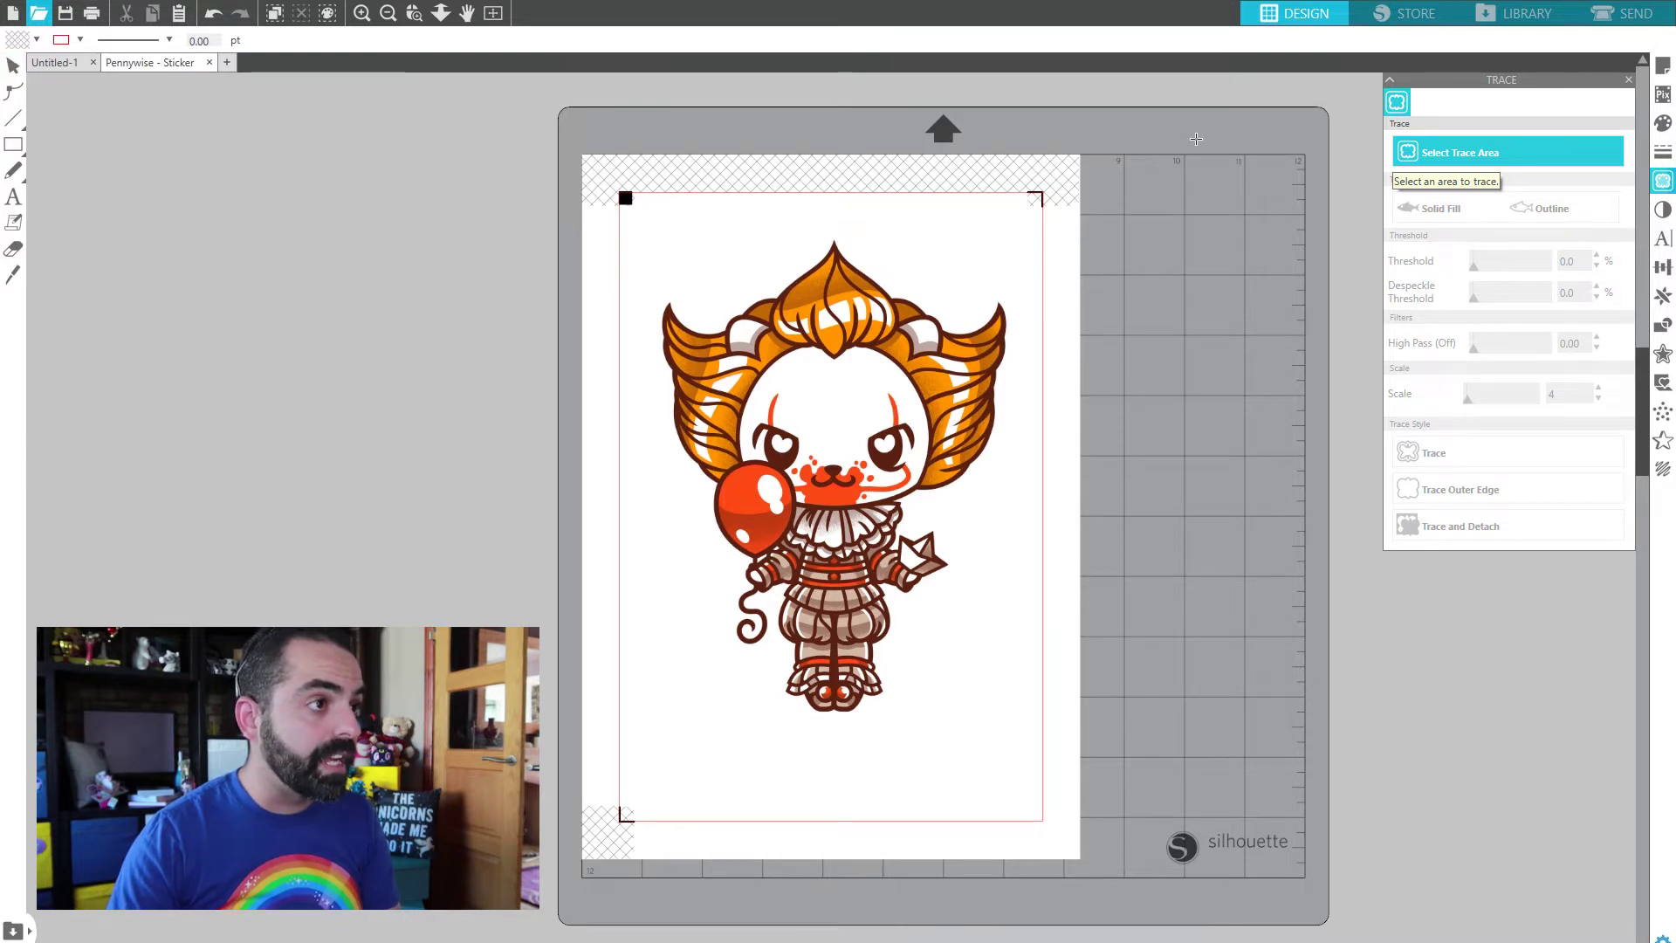
mouse_move(1229, 132)
left_mouse_down()
mouse_move(1218, 170)
mouse_move(437, 861)
mouse_move(369, 899)
left_mouse_up()
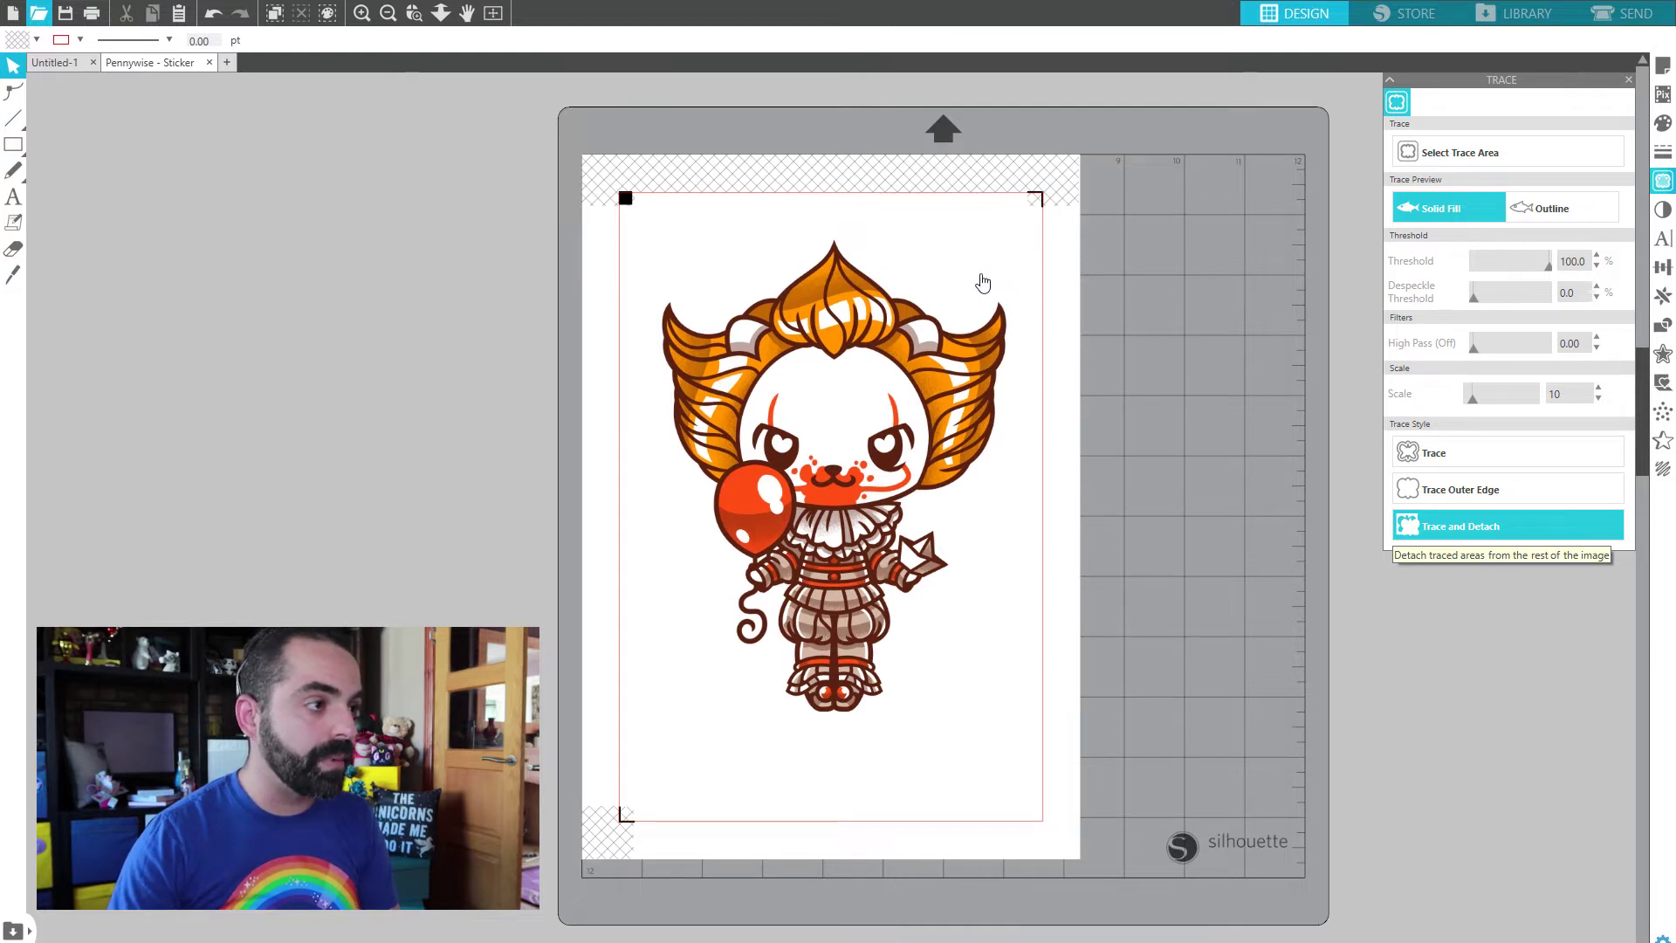
left_click(967, 287)
left_click_drag(979, 292, 434, 329)
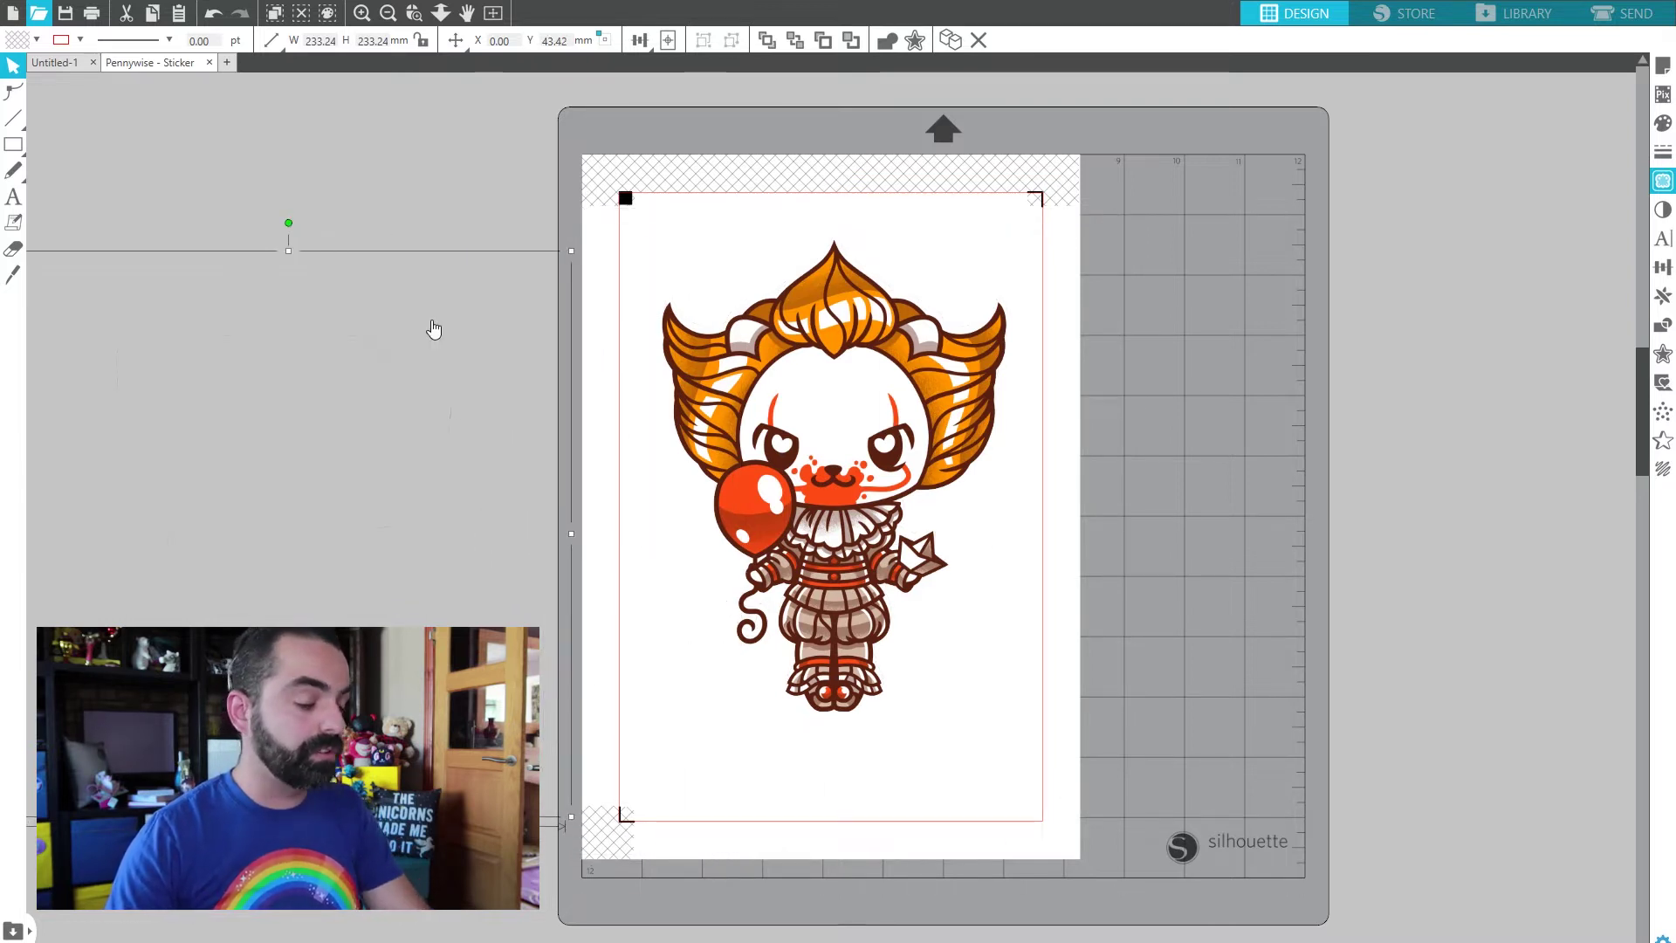
- Delete the detached background and shrink the traced clown to about 79 by 109 mm
key("Delete")
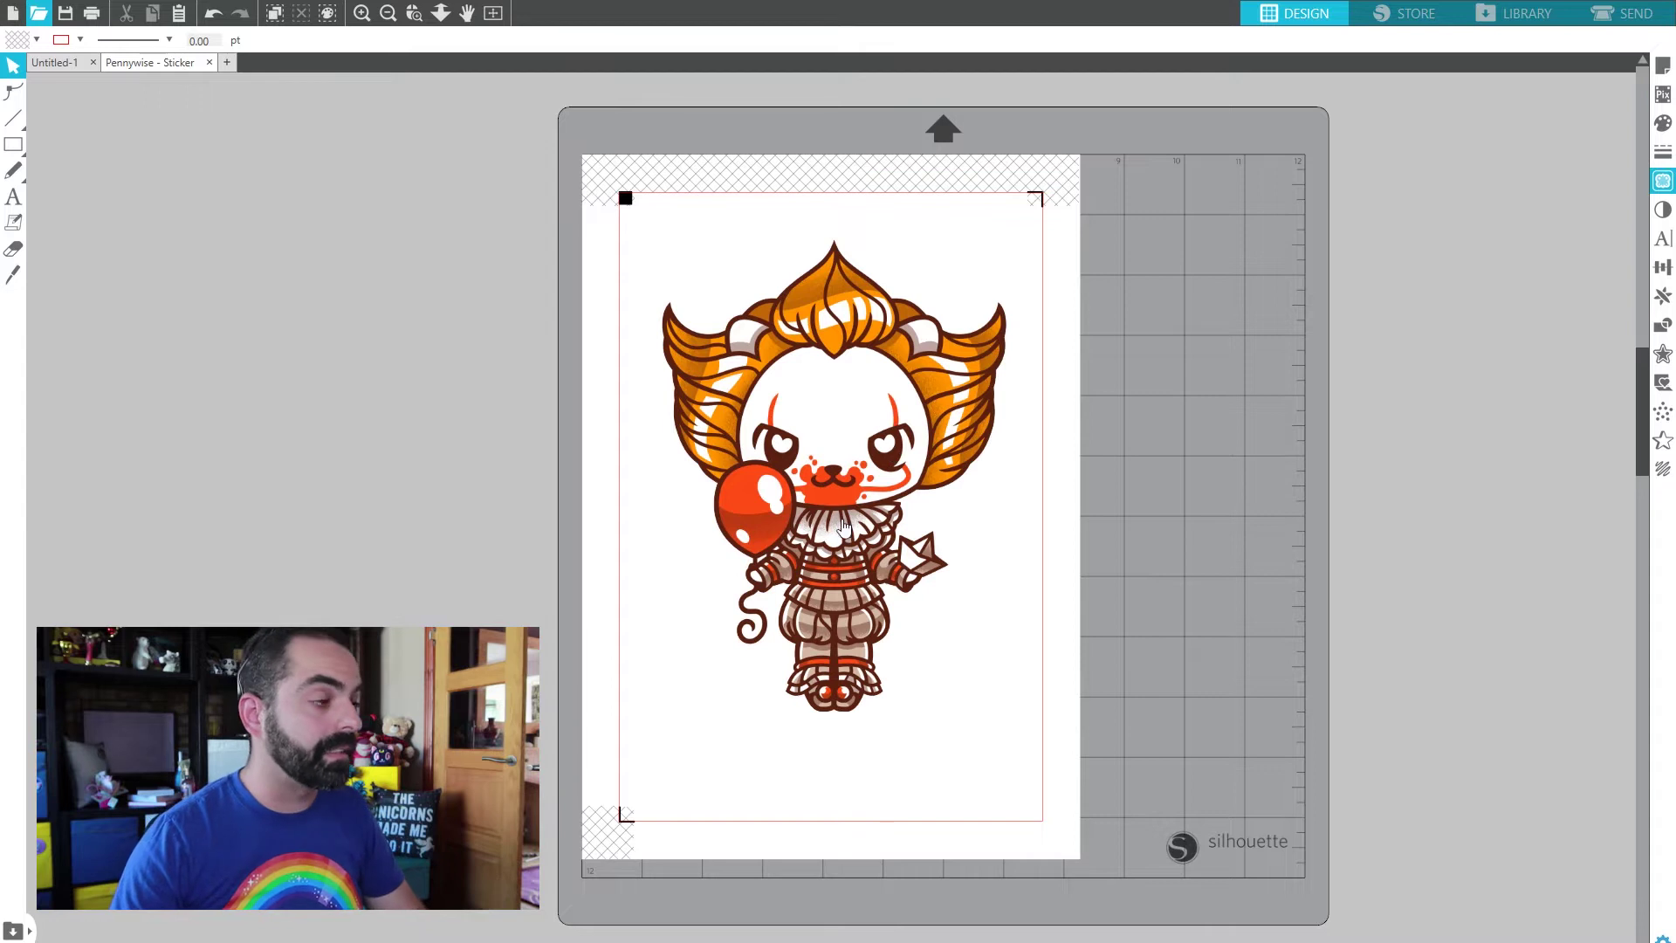
left_click_drag(843, 526, 838, 593)
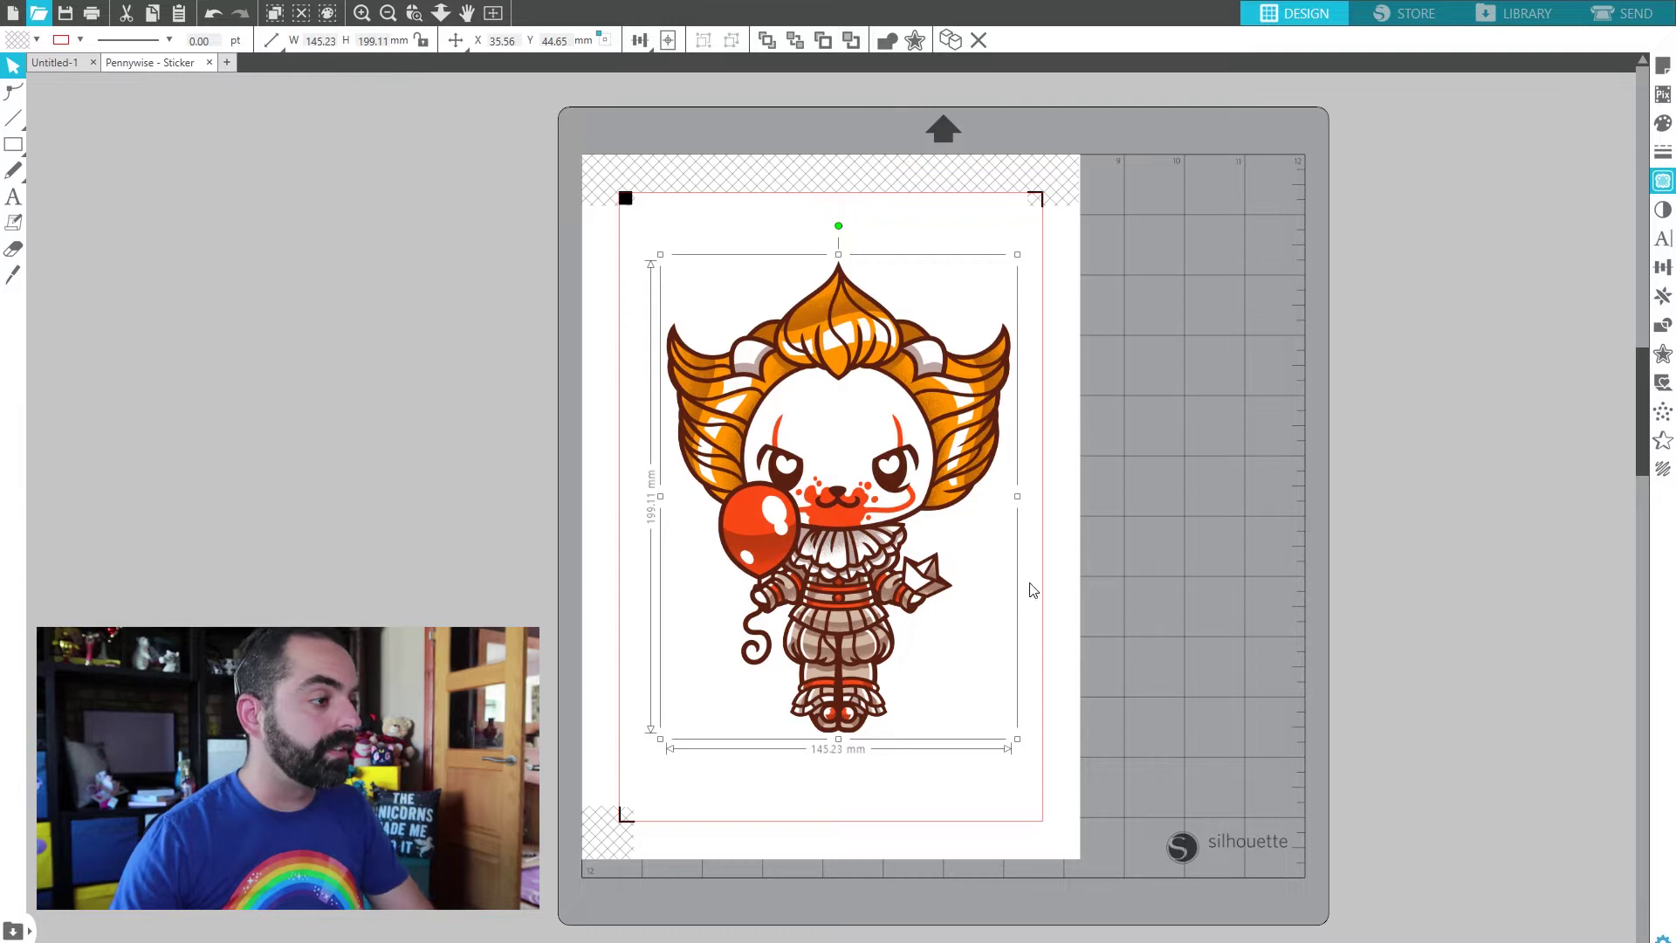
left_click_drag(843, 611, 837, 610)
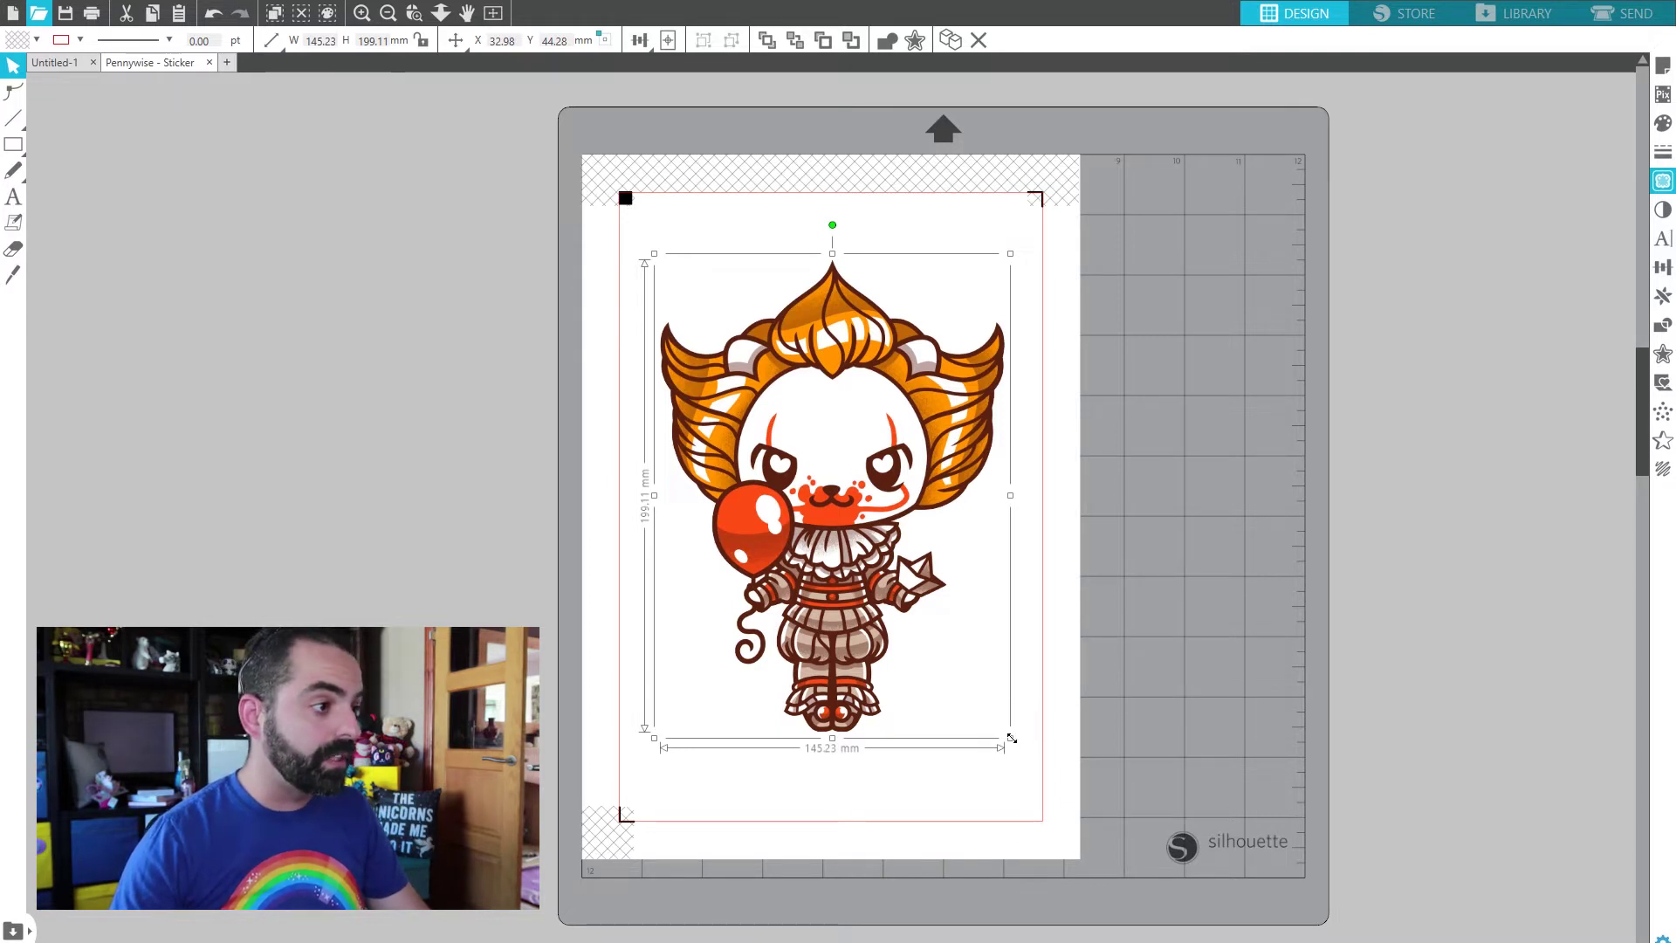
left_click_drag(1011, 739, 871, 490)
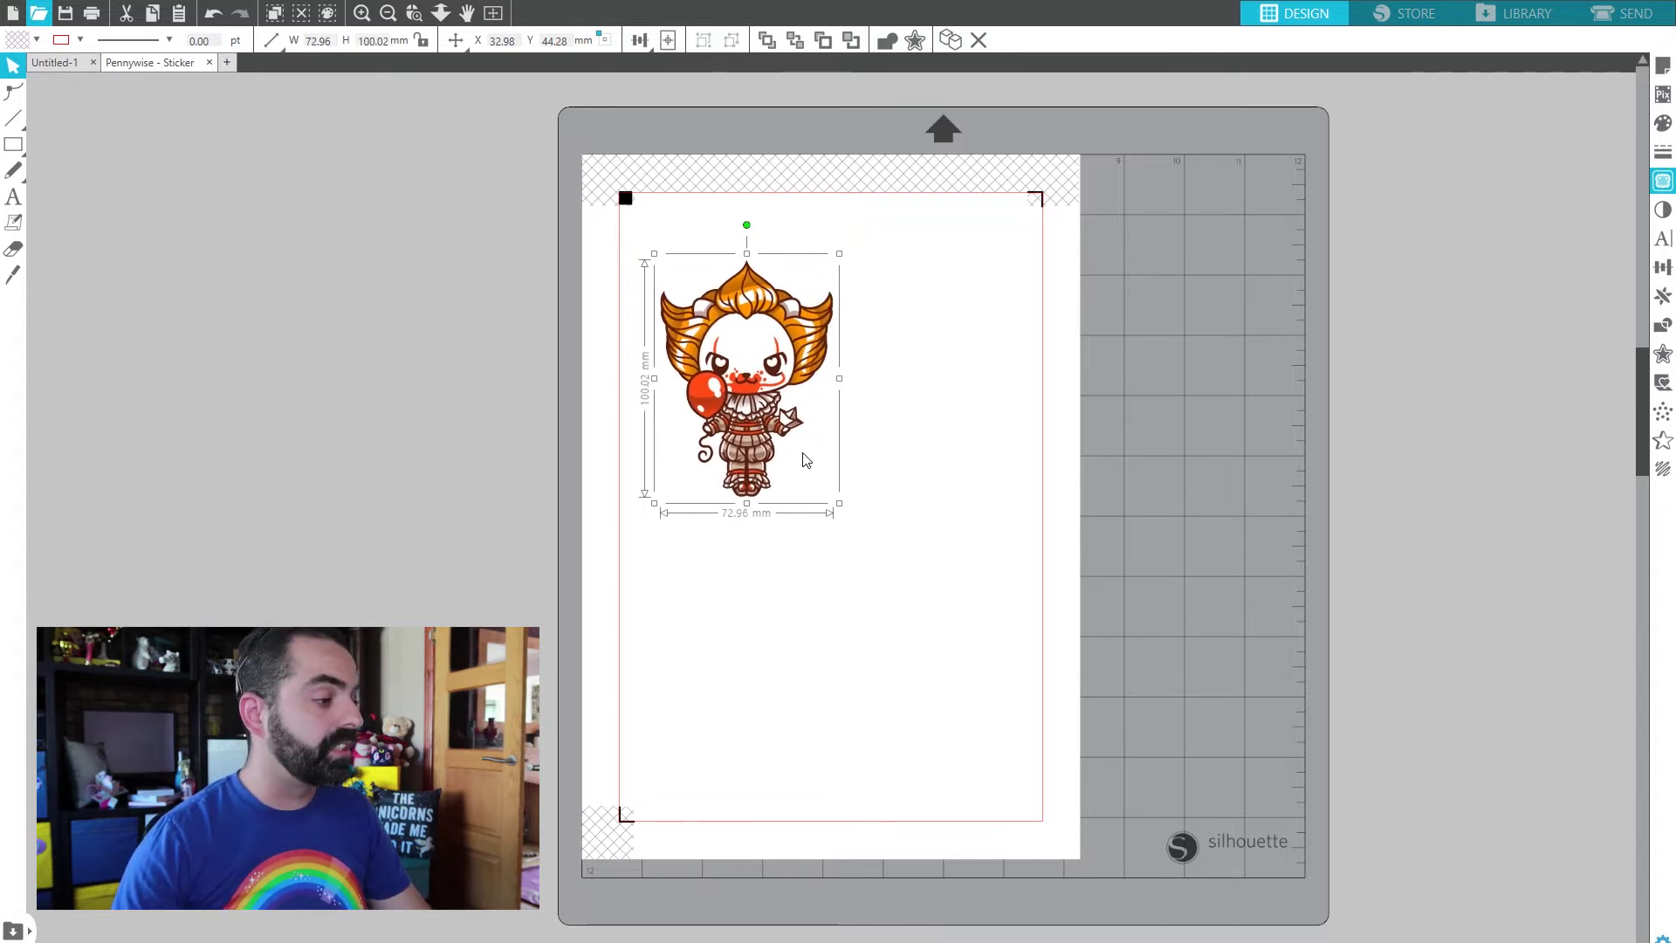
left_click(941, 476)
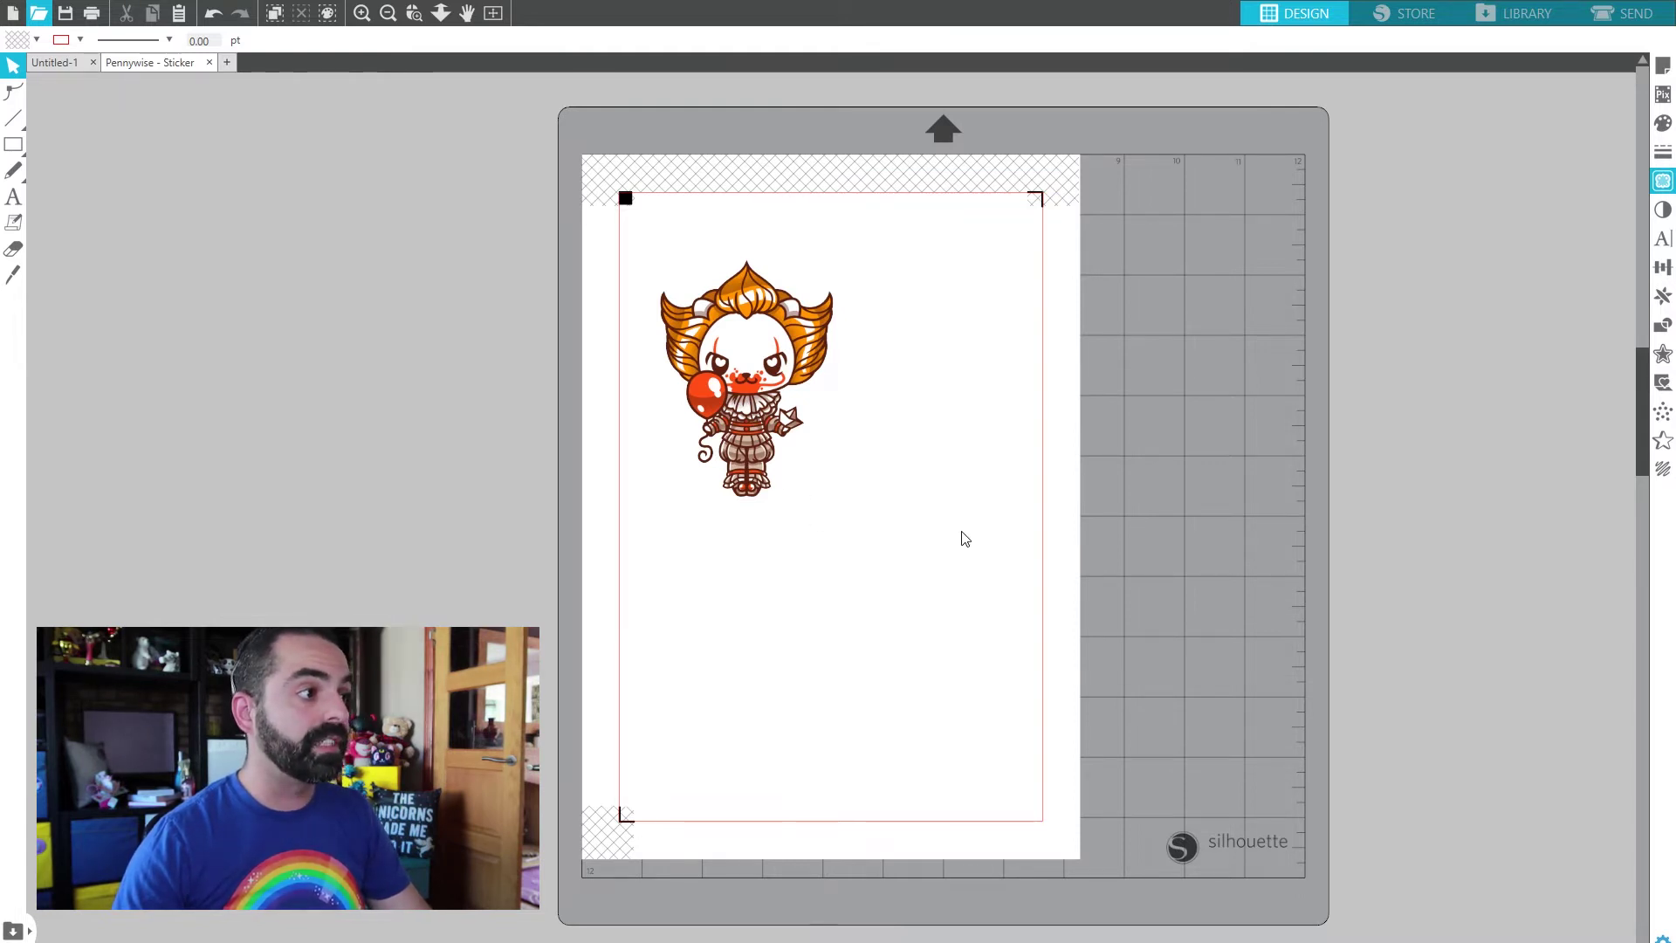
left_click(743, 446)
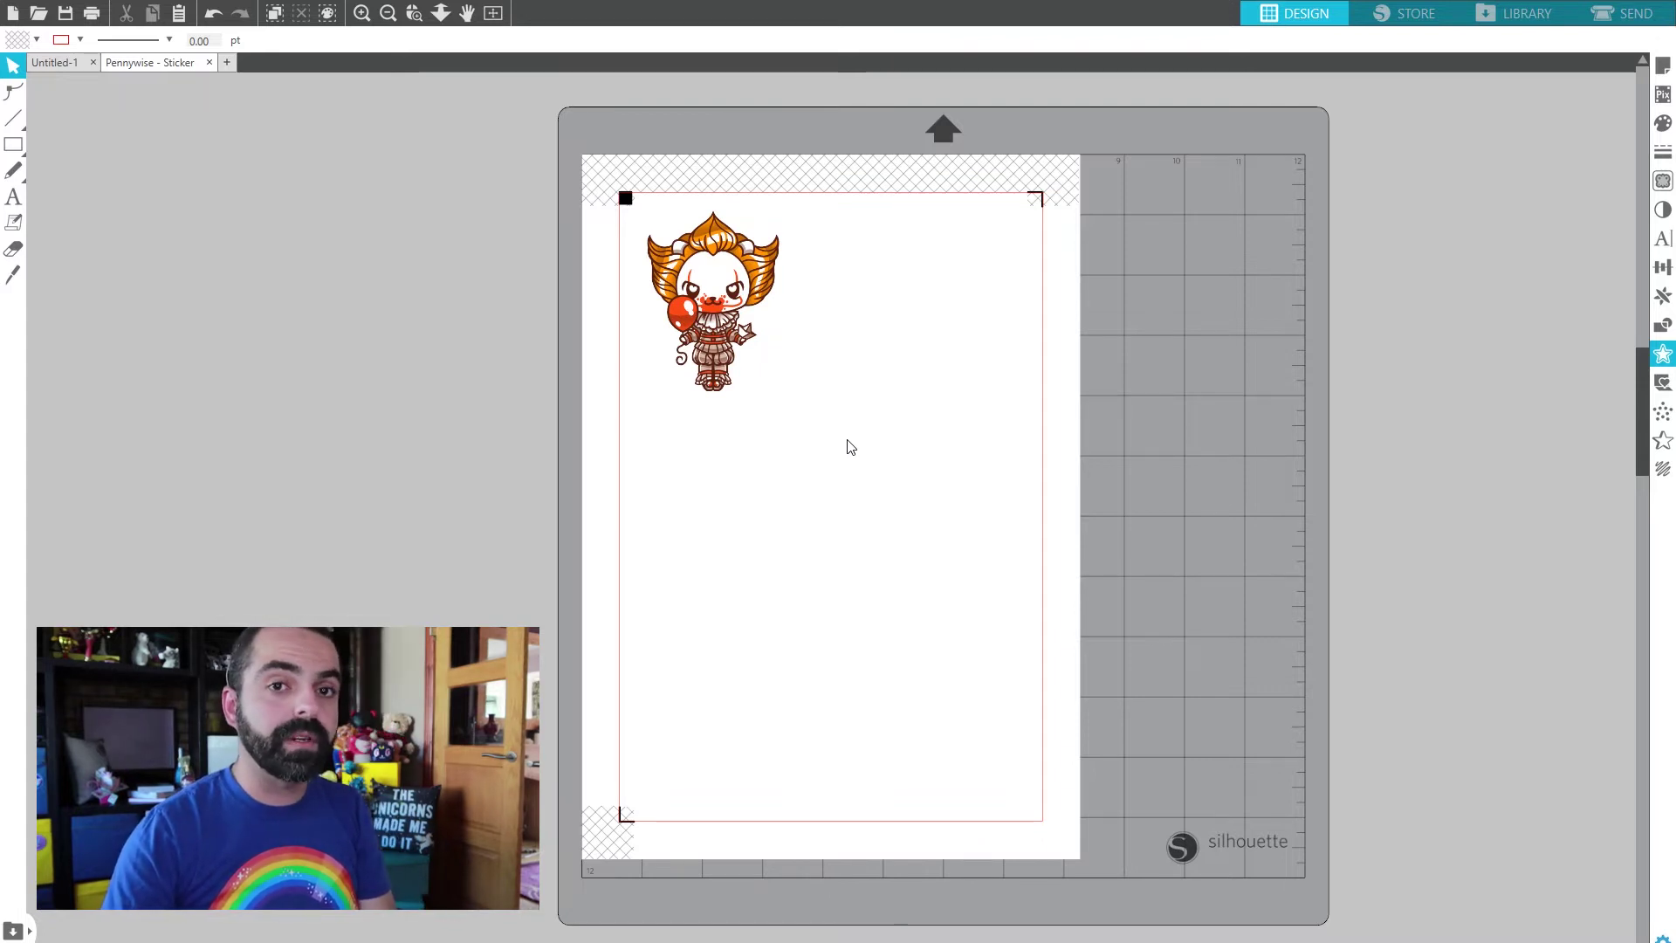
- Add a 2.00 mm rounded offset outline around the clown sticker
left_click(728, 275)
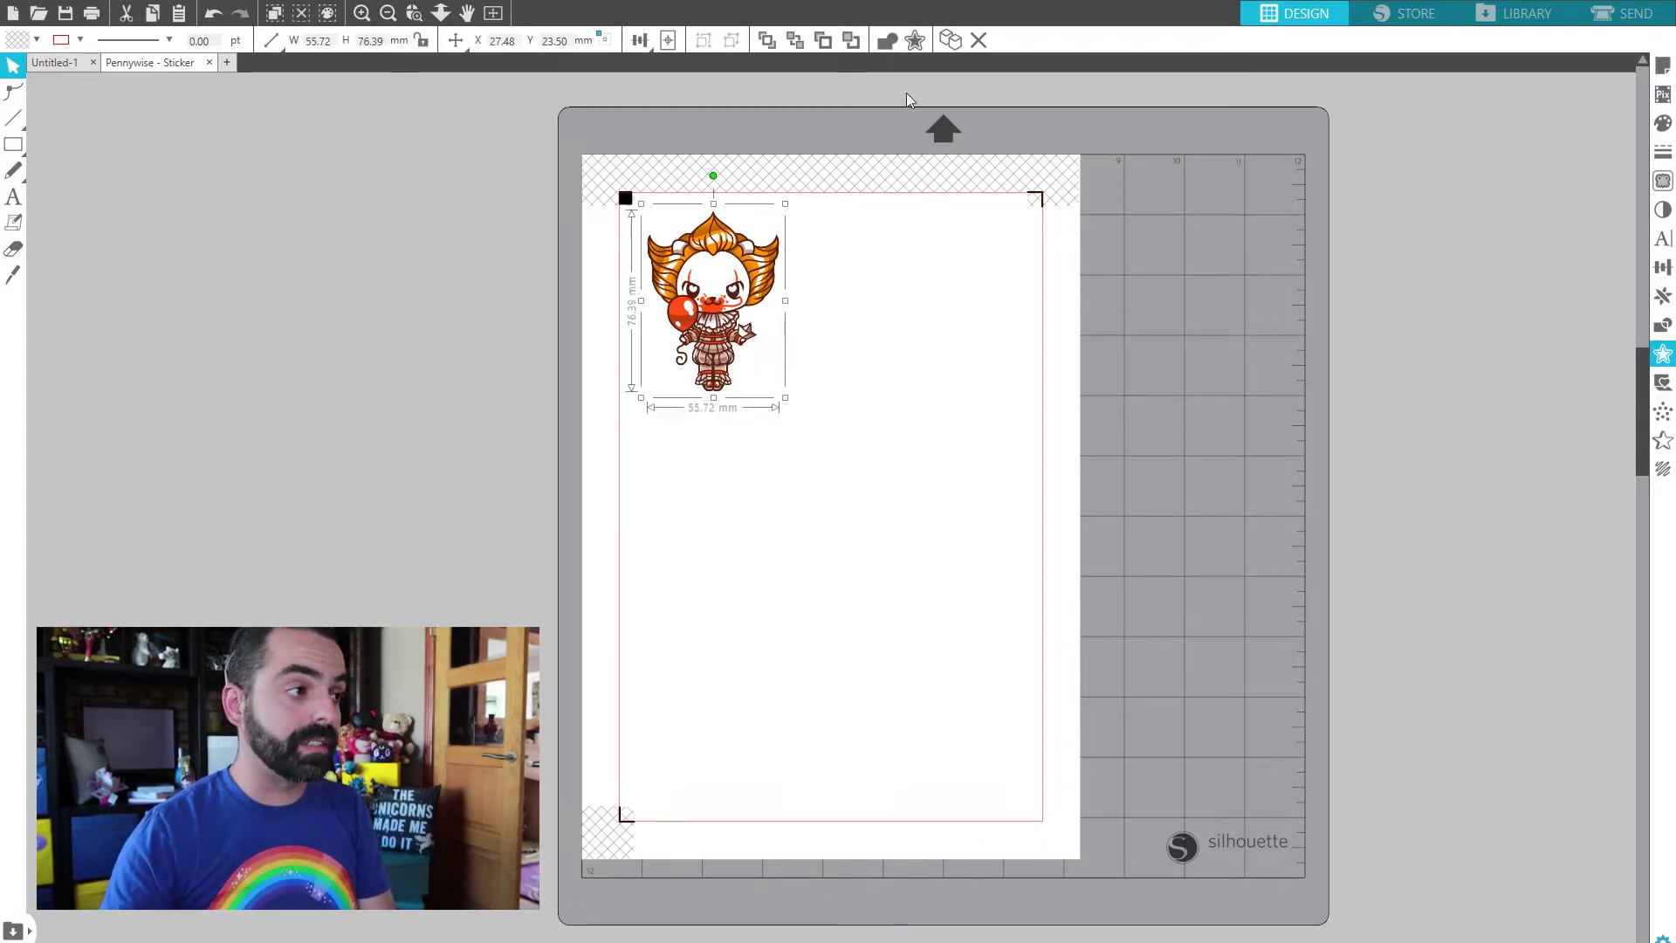
left_click(915, 41)
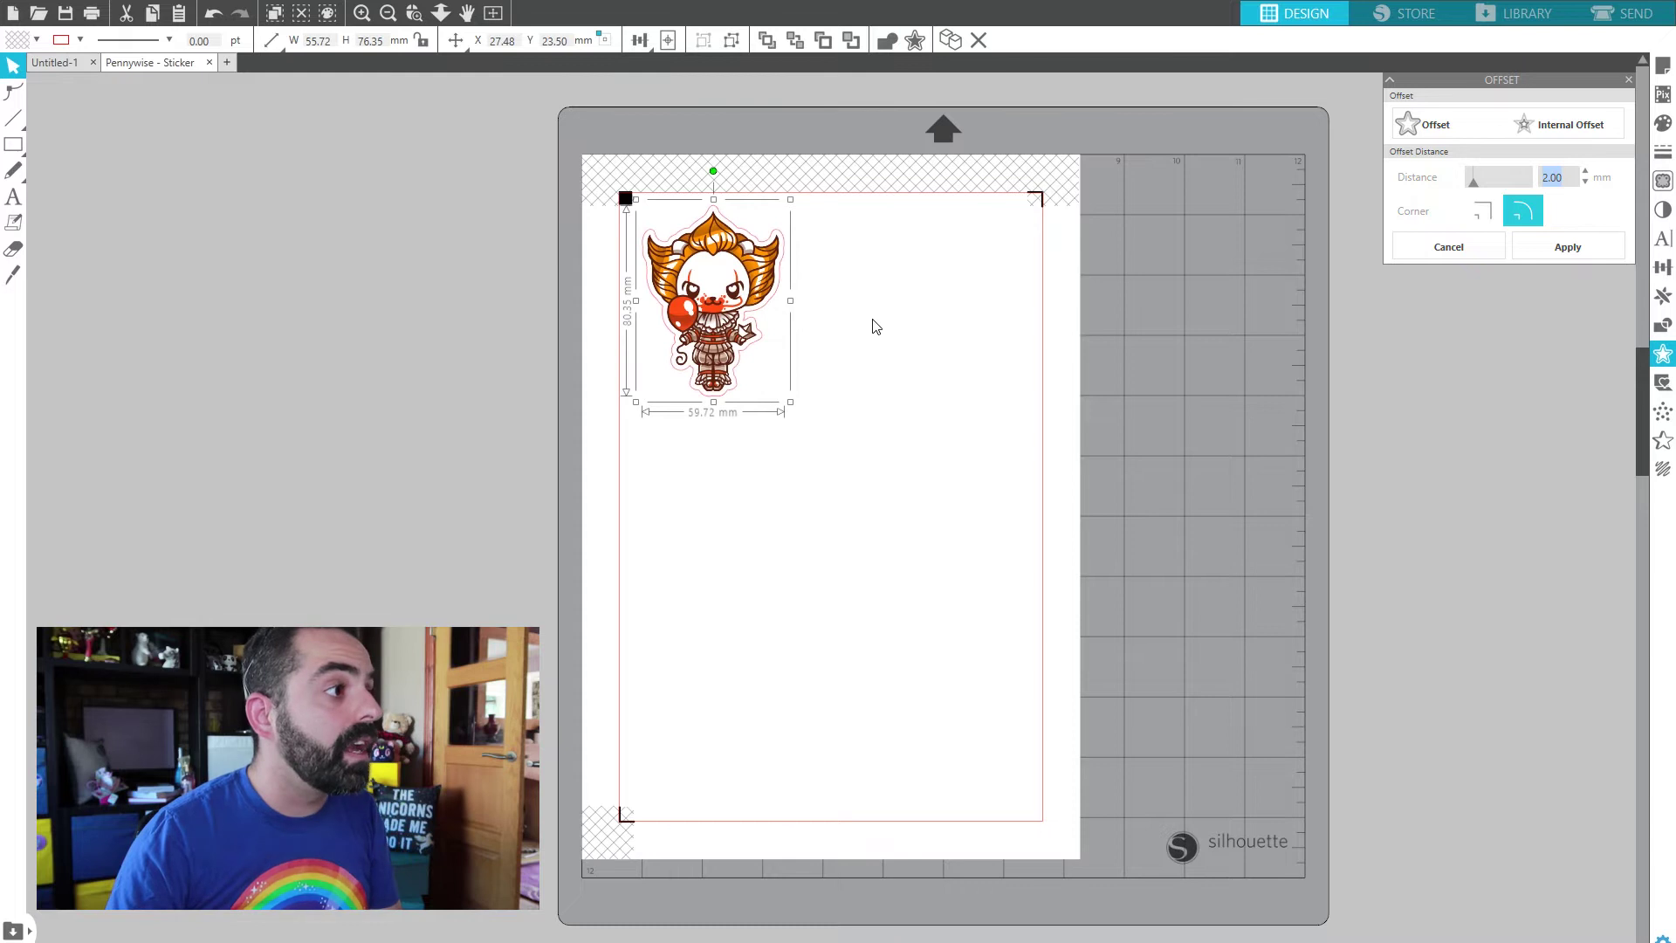
left_click_drag(861, 466, 593, 178)
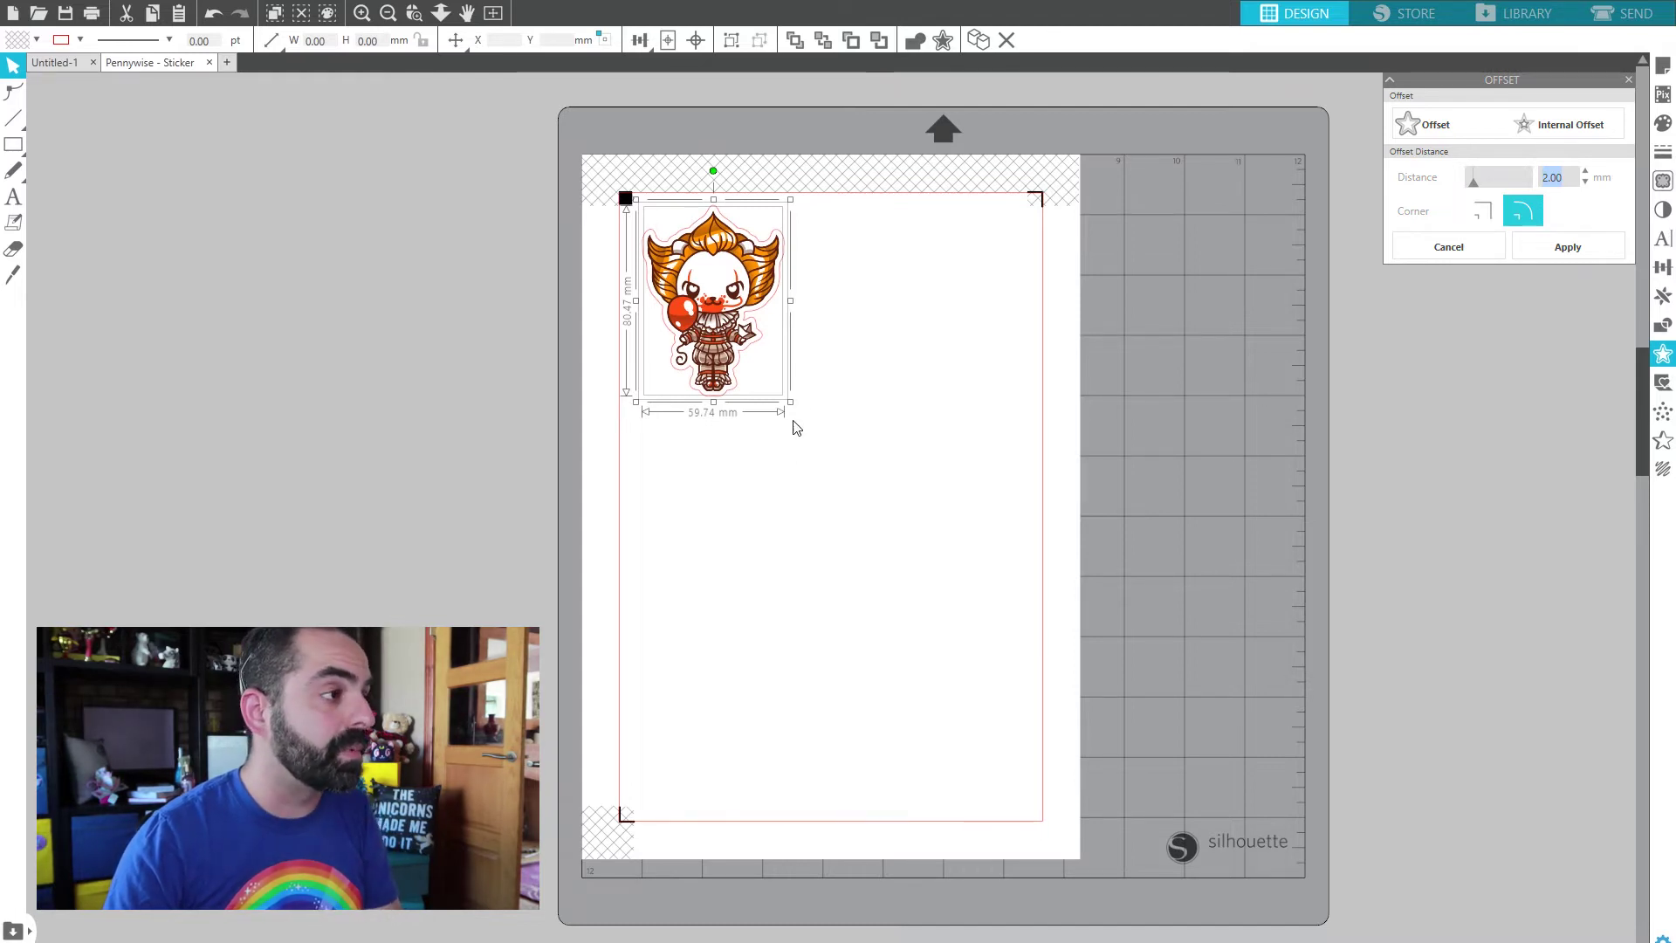
left_click_drag(841, 453, 904, 423)
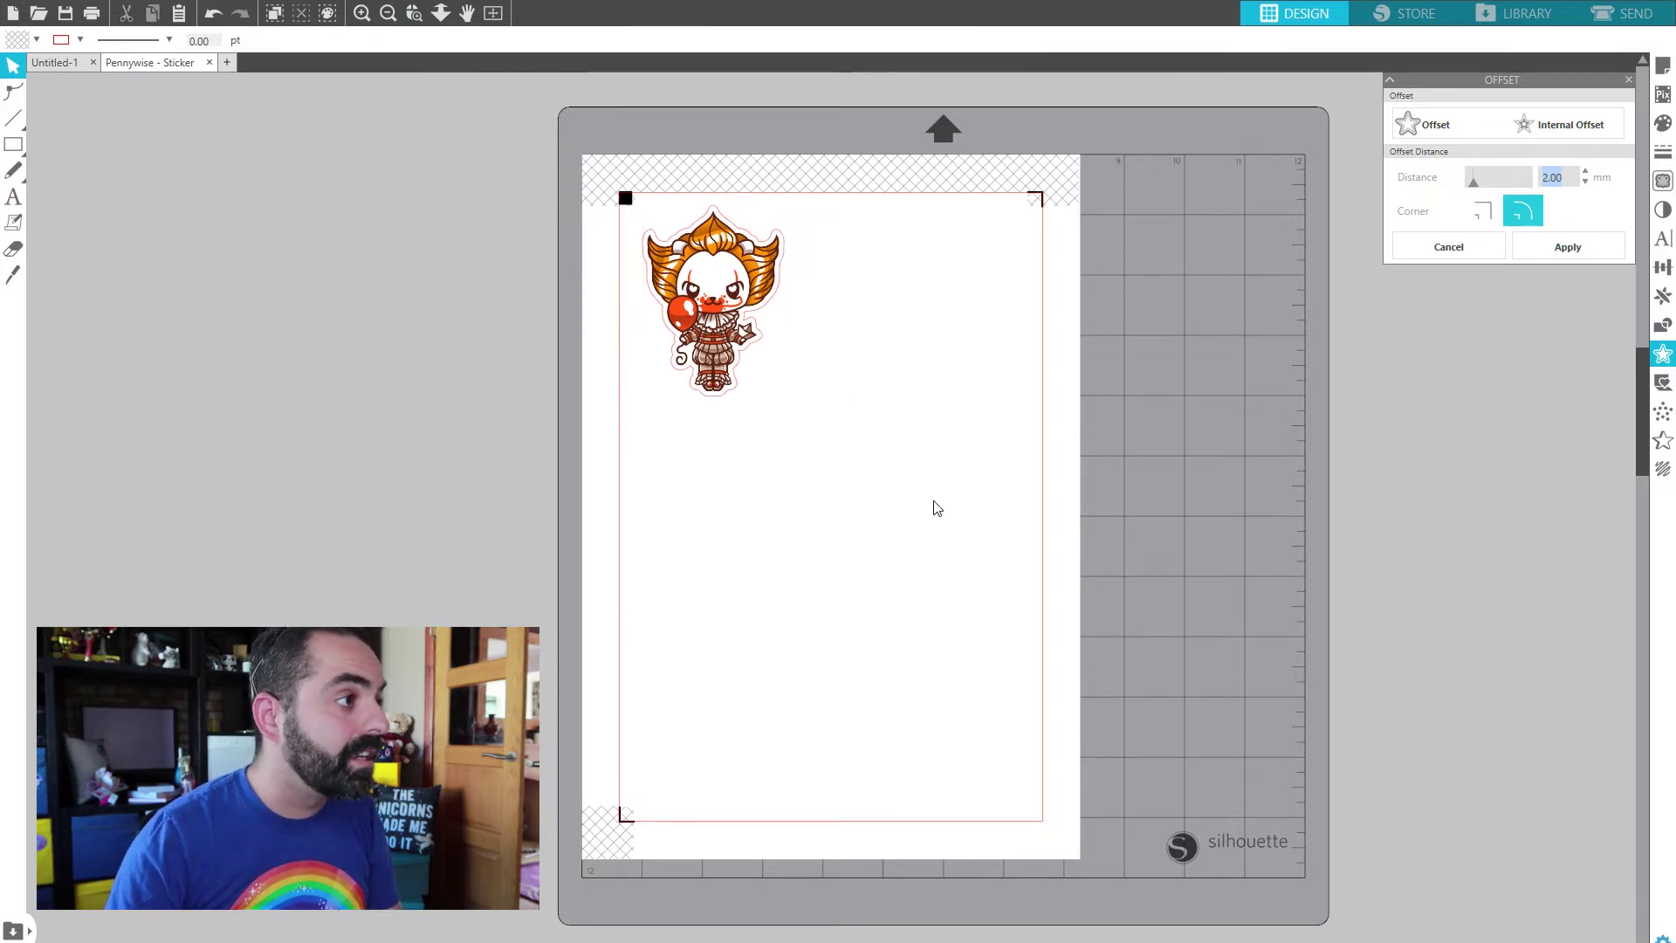
- Move the outlined sticker to X 19.95, Y 18.85 near the top-left corner
left_click_drag(772, 343, 603, 179)
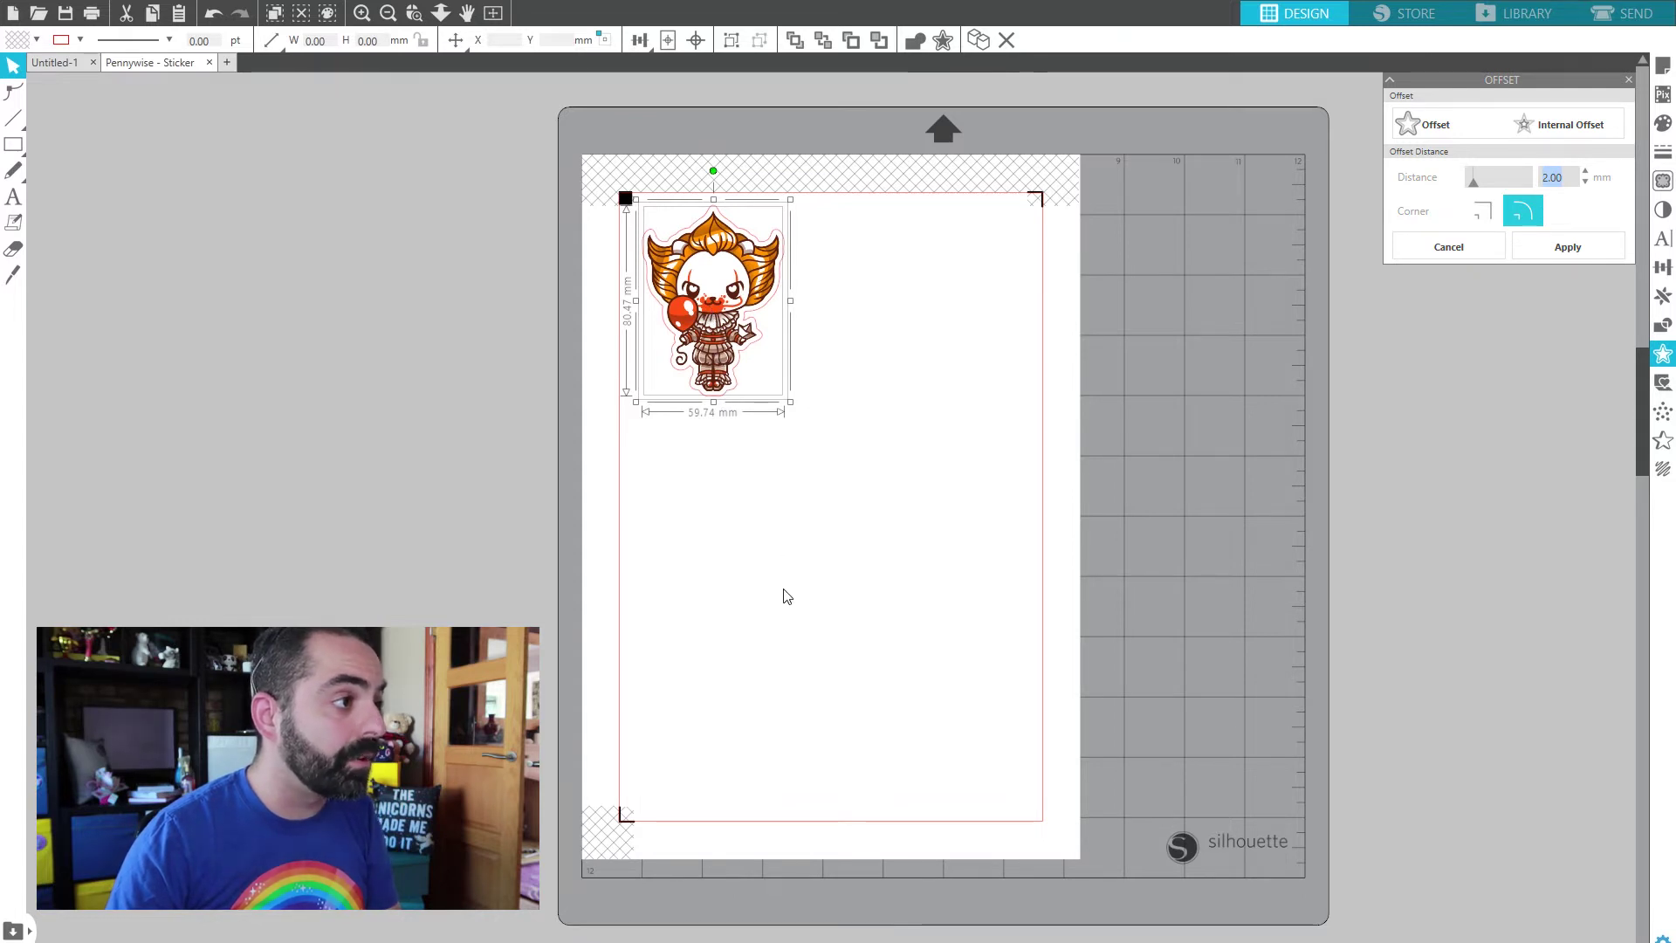
left_click(838, 411)
left_click_drag(712, 336, 700, 302)
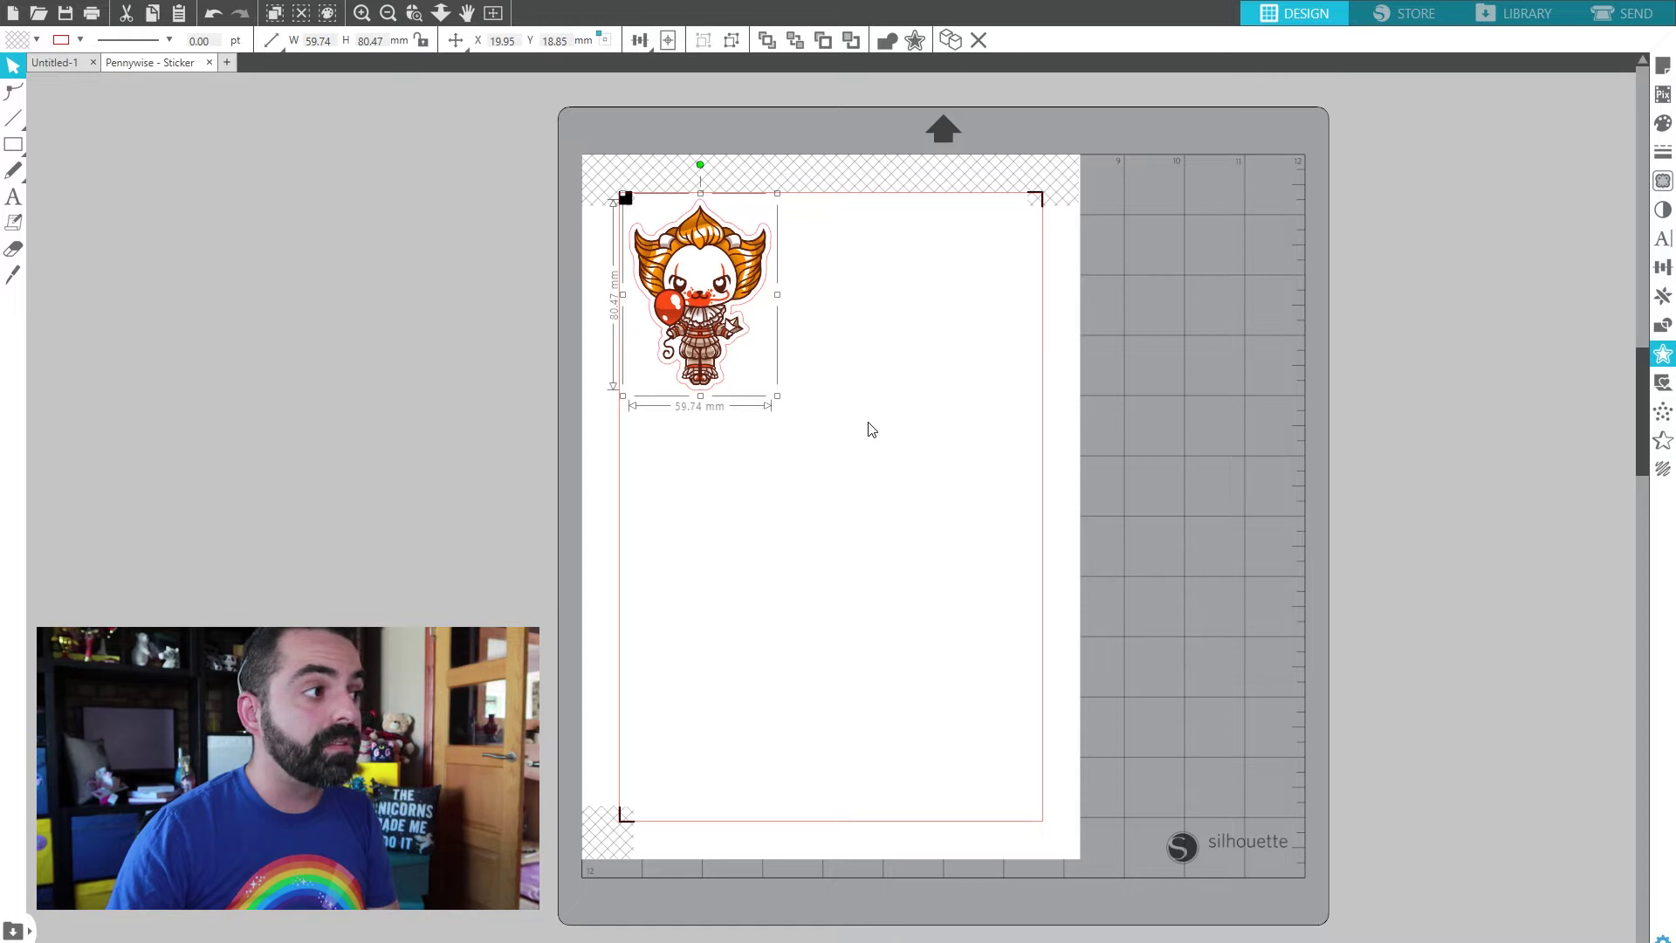
- Nudge the 59.74 by 80.47 mm sticker up-left to X 21.79, Y 21.05
left_click(834, 431)
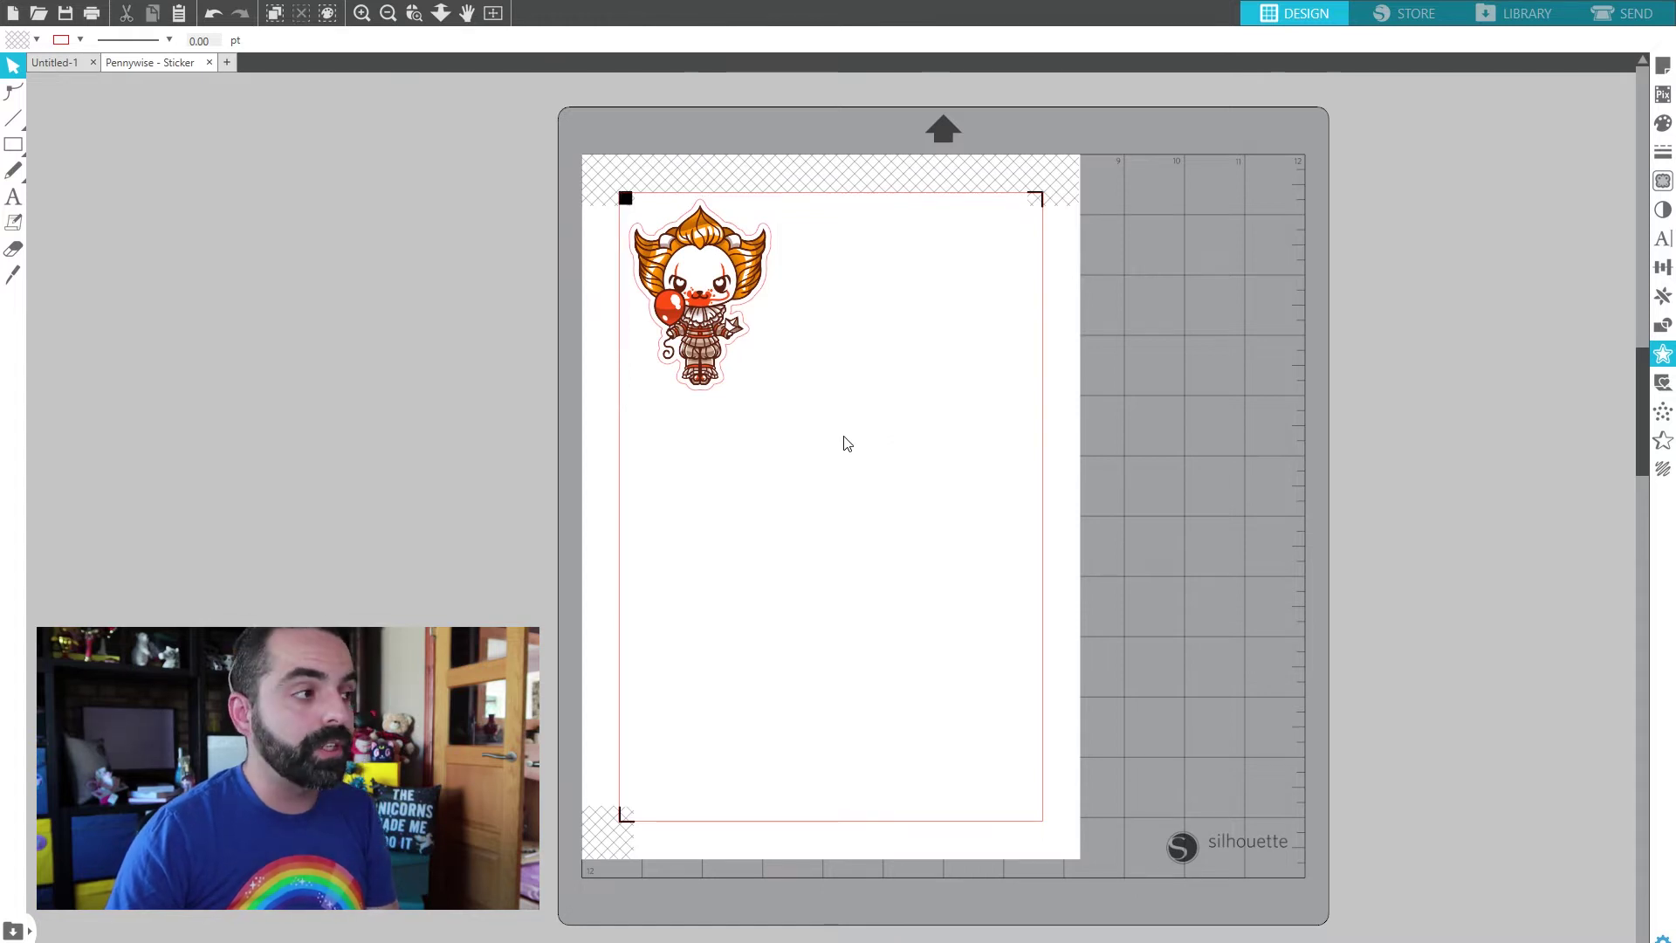
left_click(729, 337)
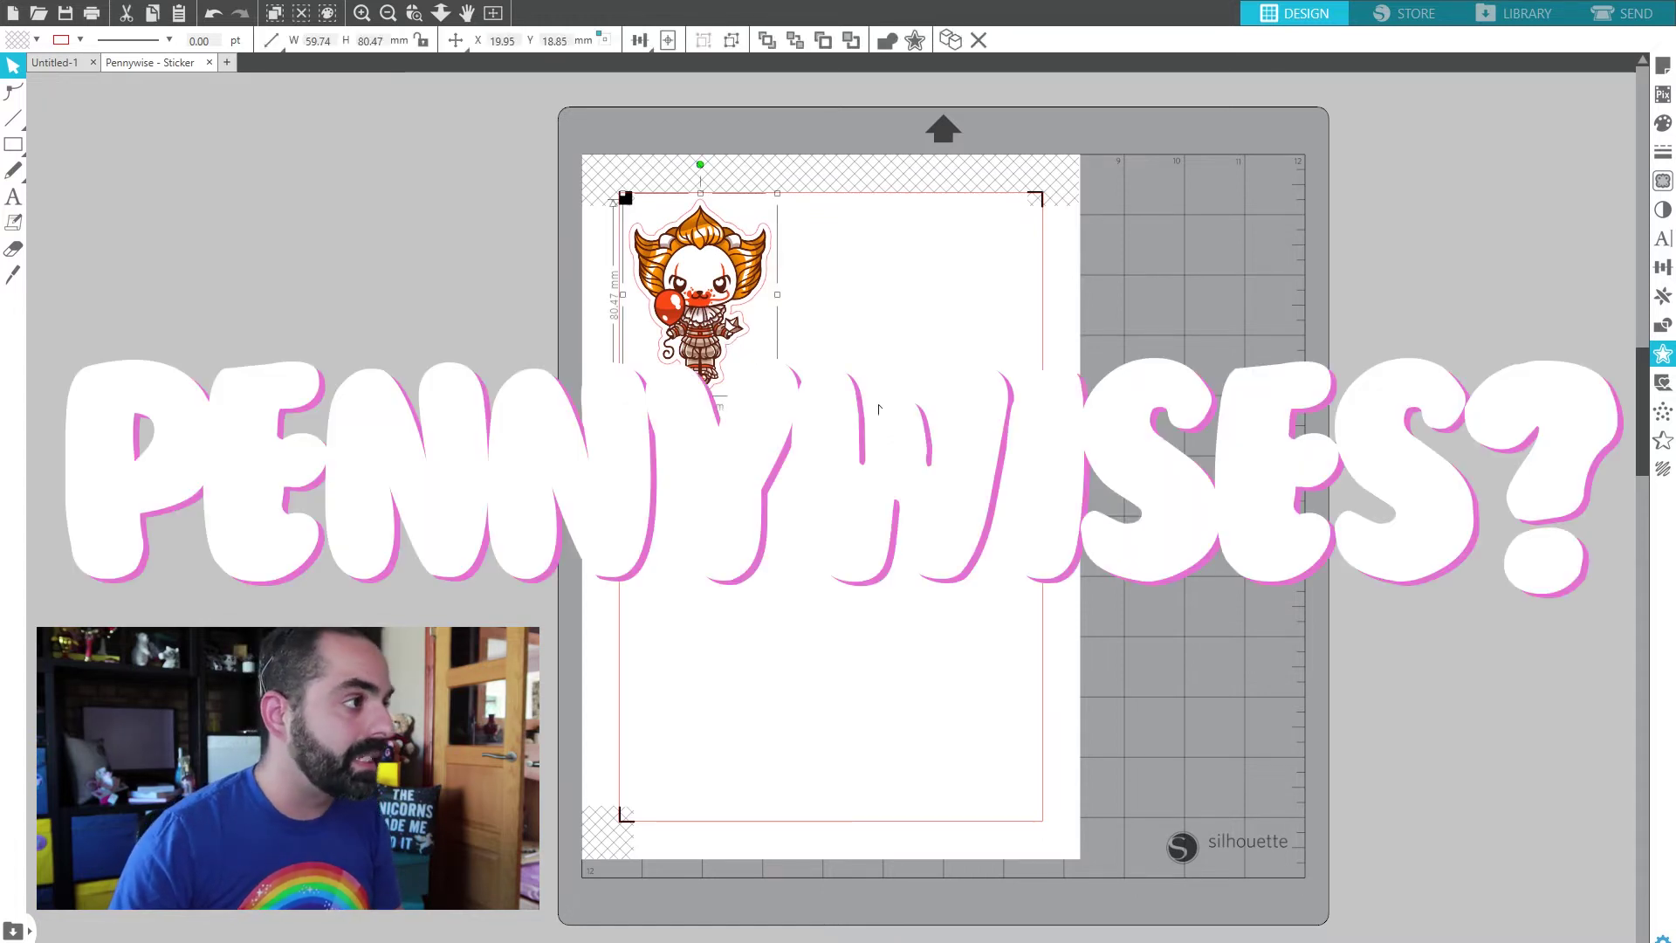
left_click_drag(718, 289, 744, 337)
left_click(1051, 647)
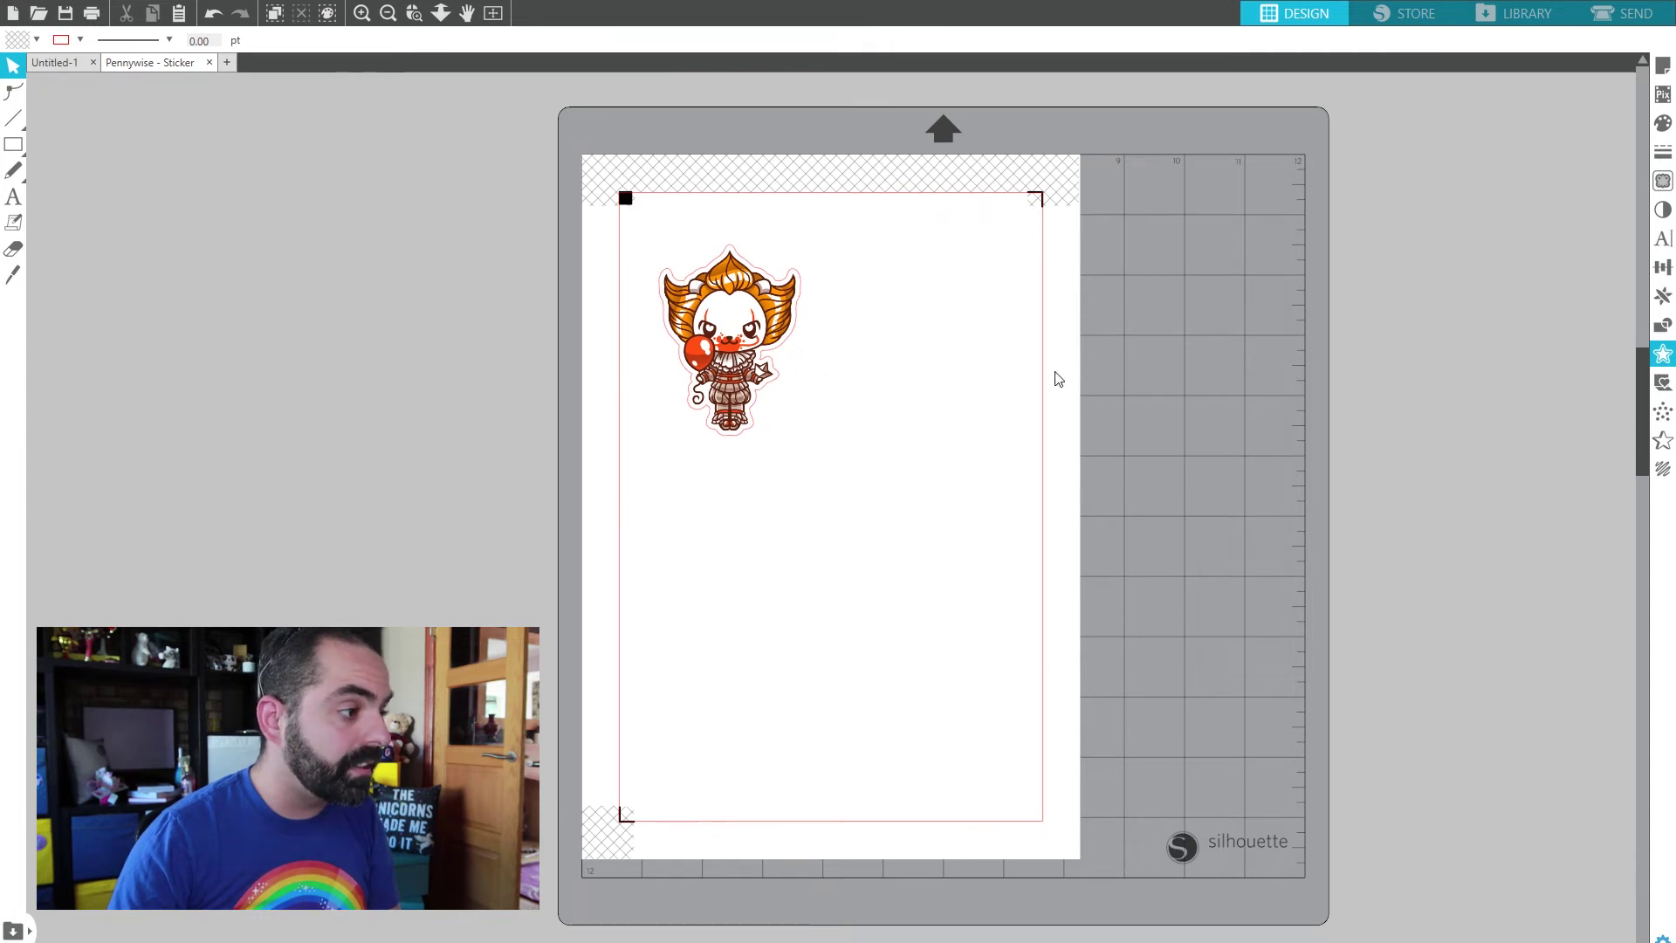
left_click_drag(735, 352, 710, 313)
key("Escape")
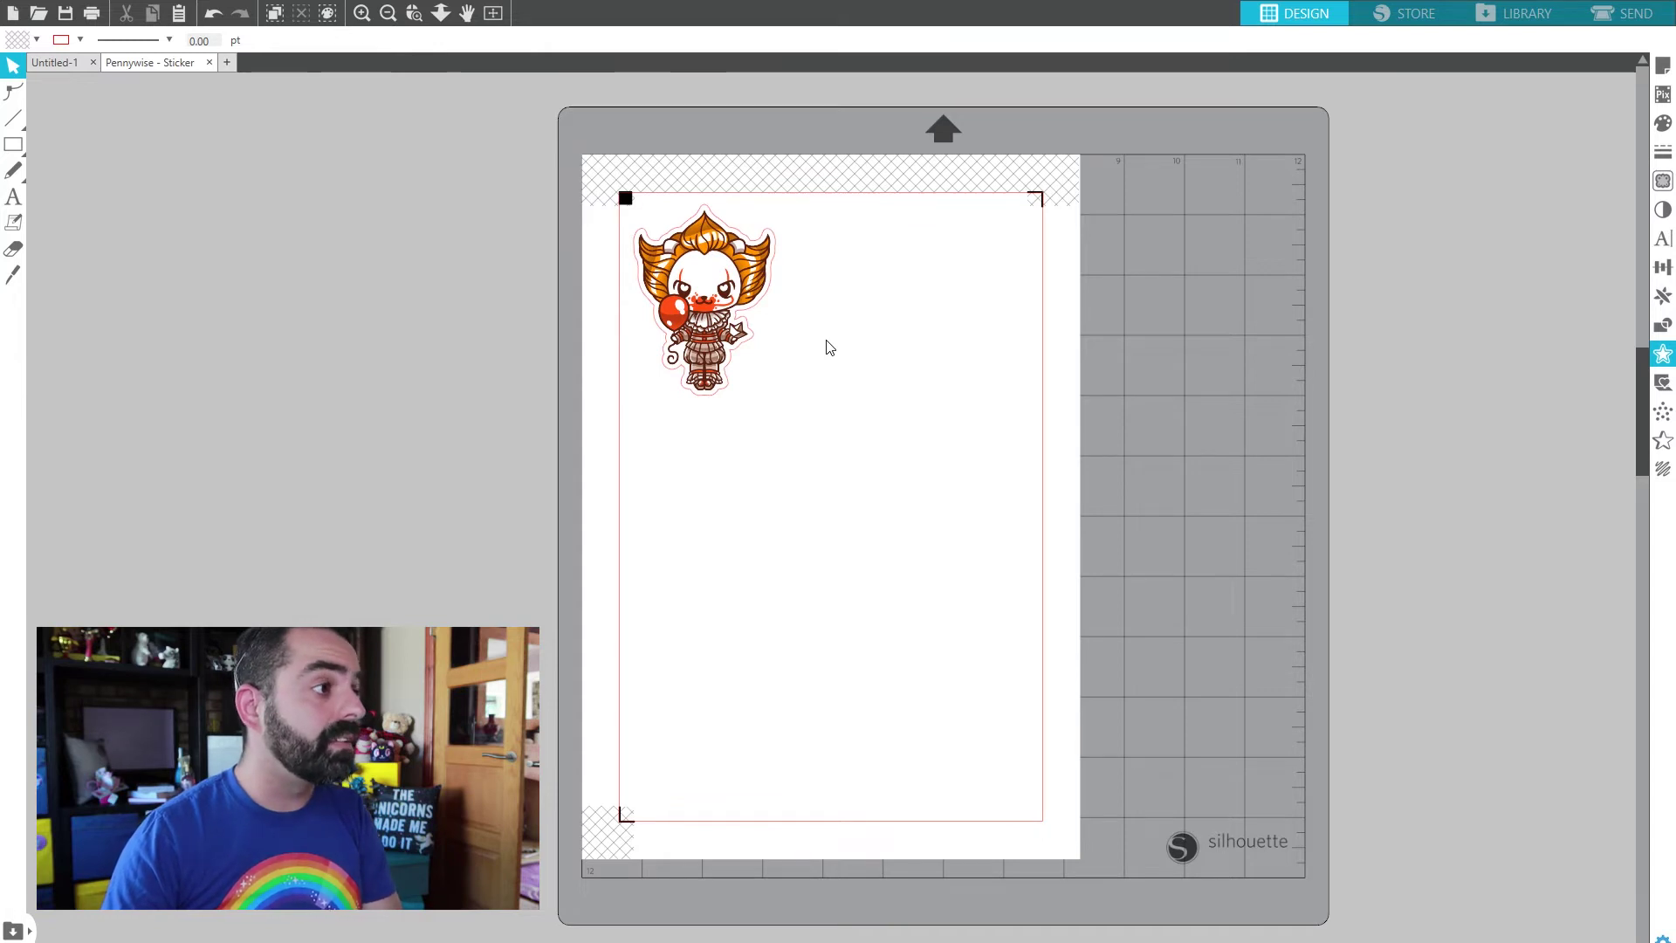
left_click(729, 299)
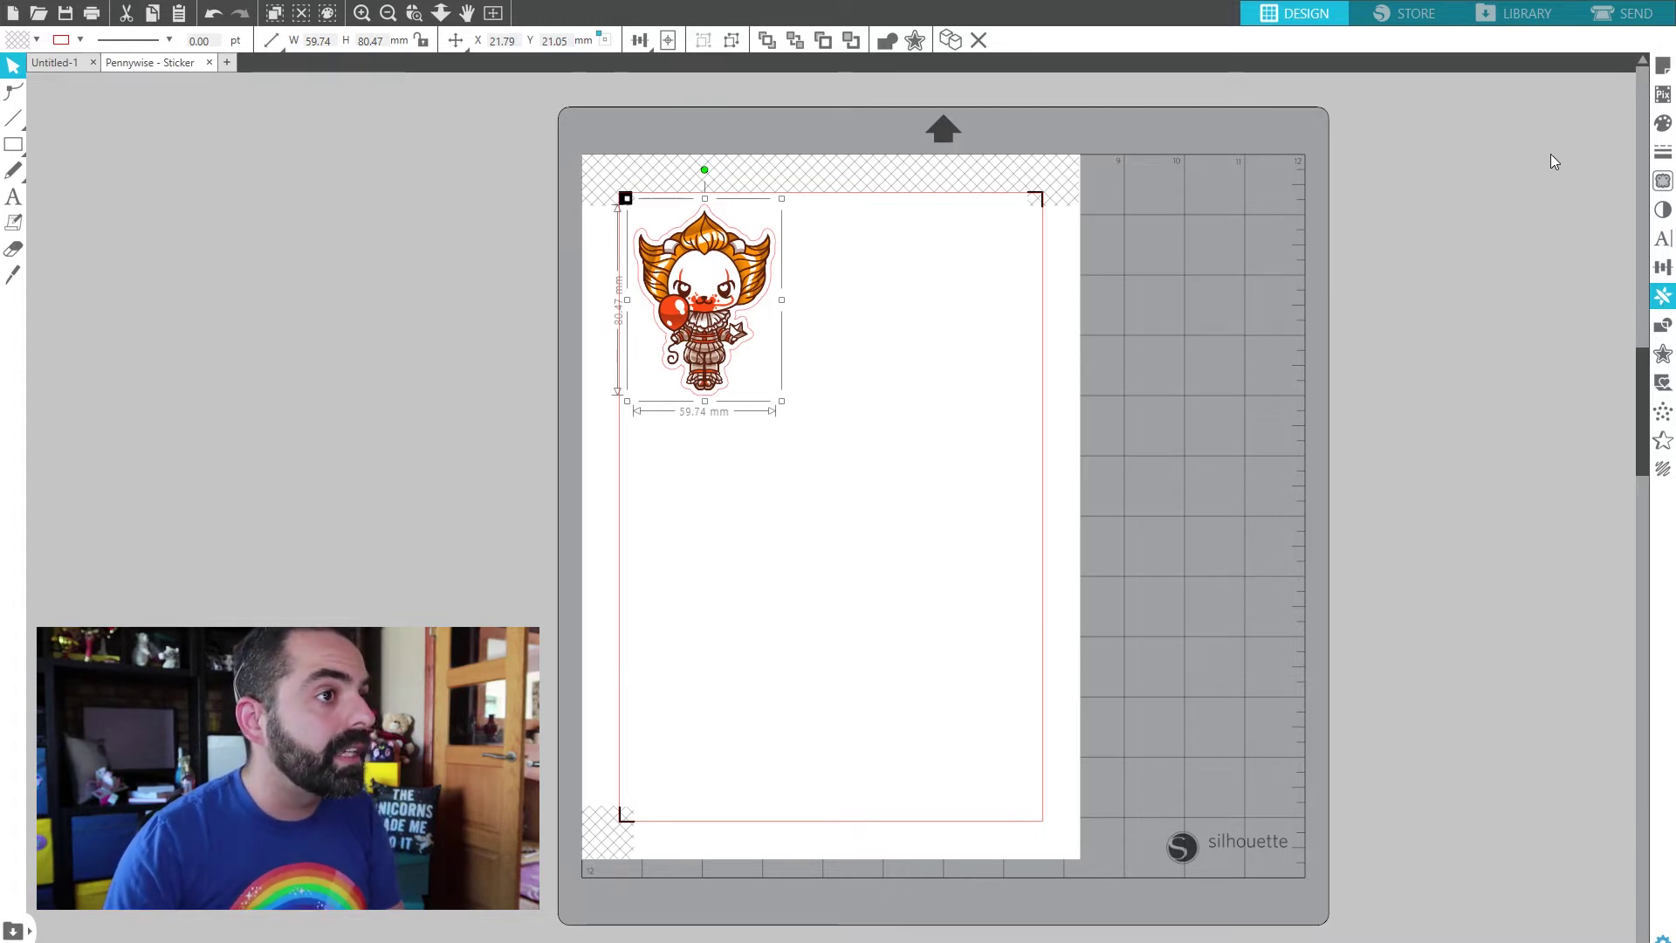
- Duplicate the sticker twice with Ctrl+D to make a row of three
key("ctrl+d")
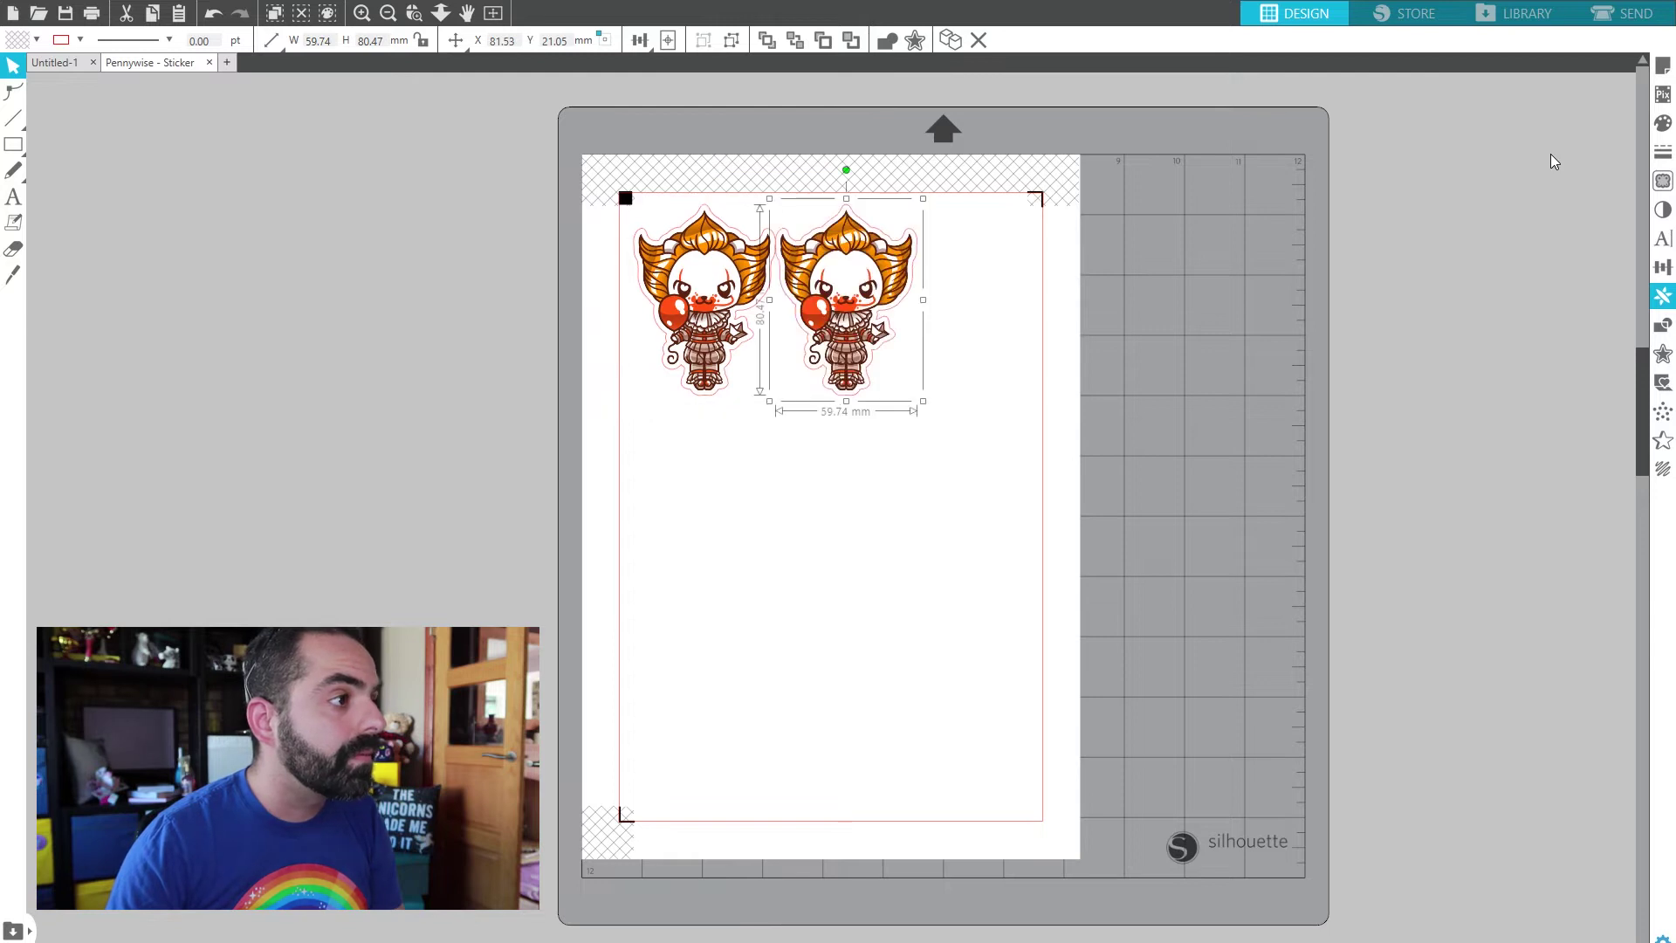
key("ctrl+d")
left_click(1252, 395)
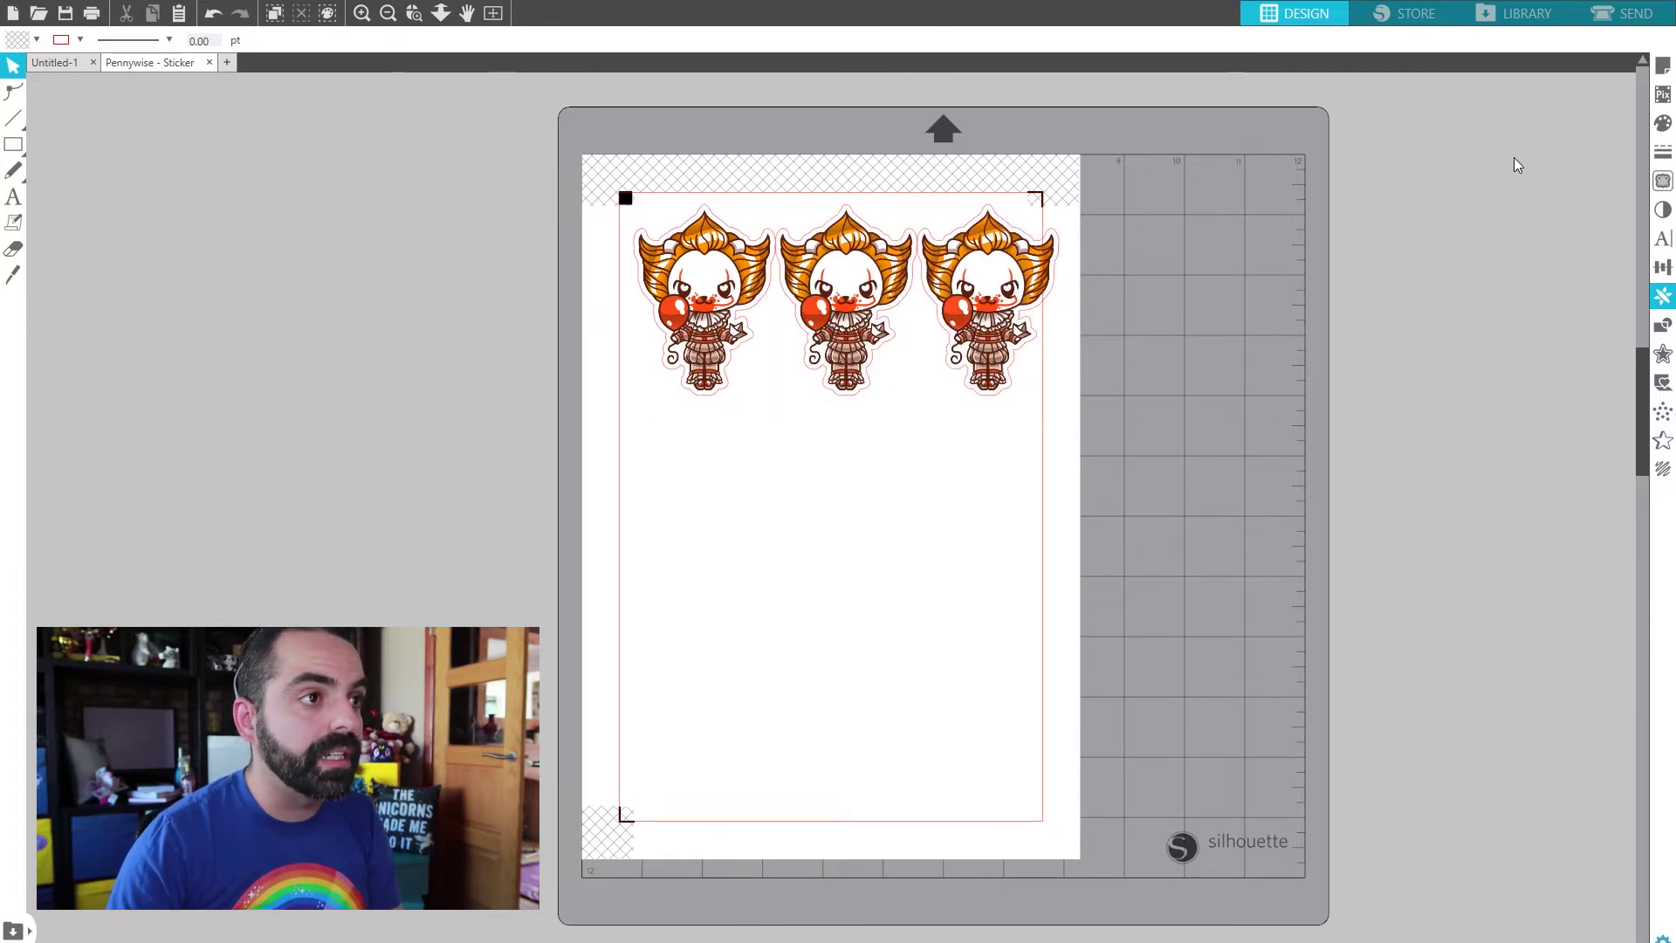
- Rotate the middle sticker 180° so it is upside down
left_click(867, 275)
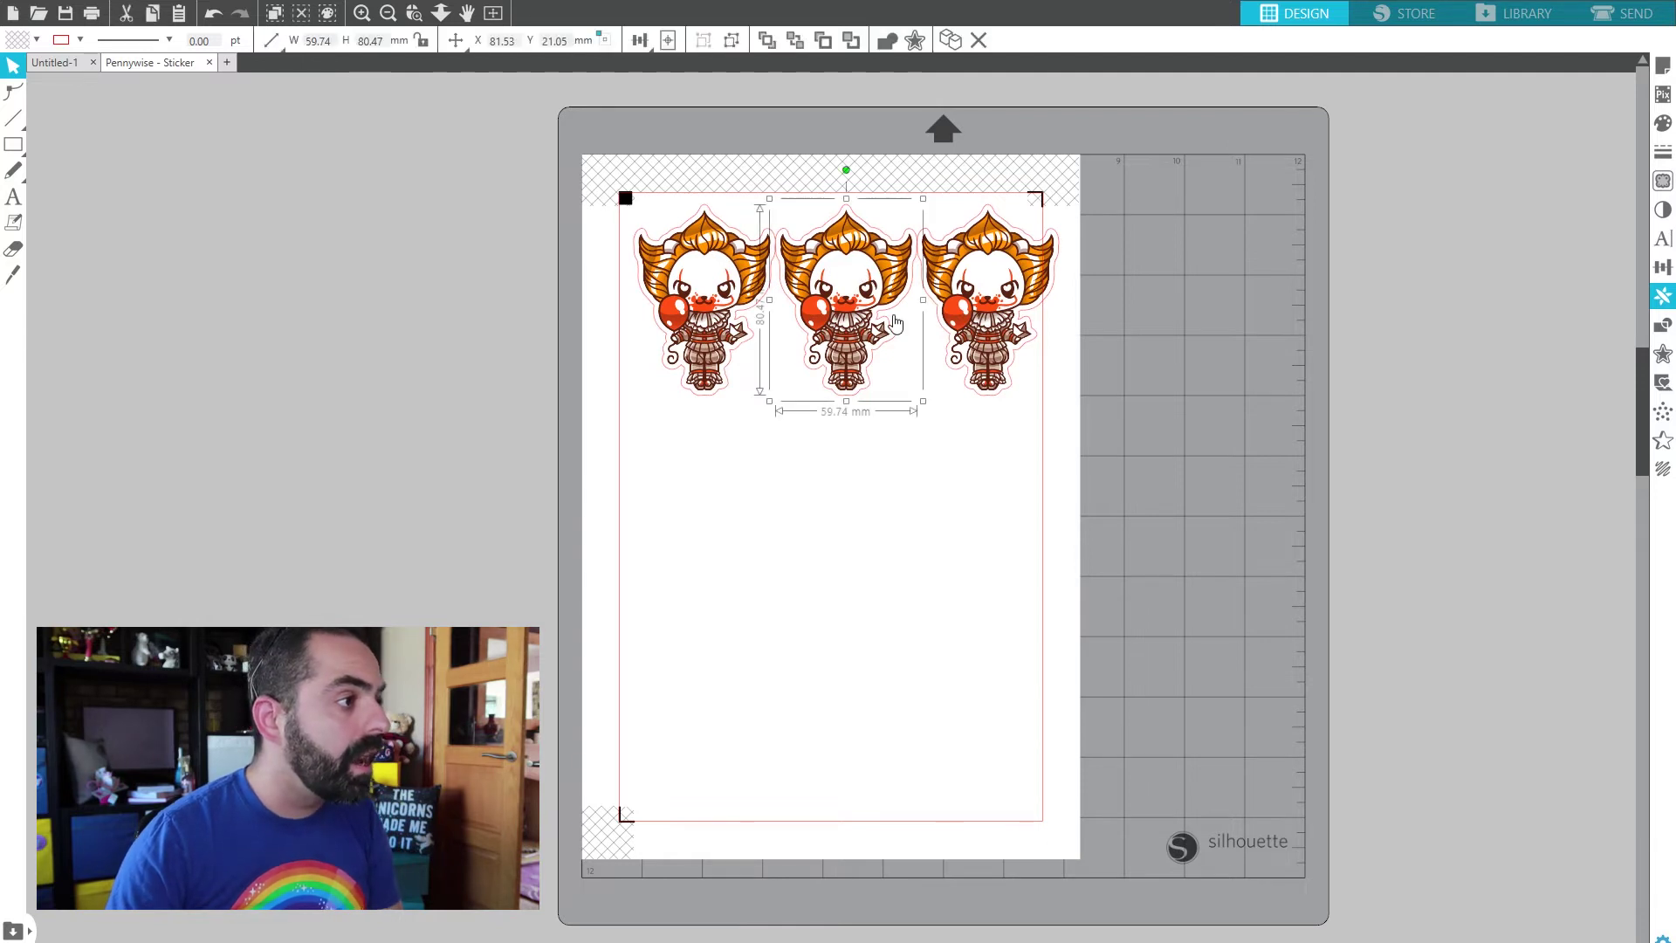
left_click(908, 501)
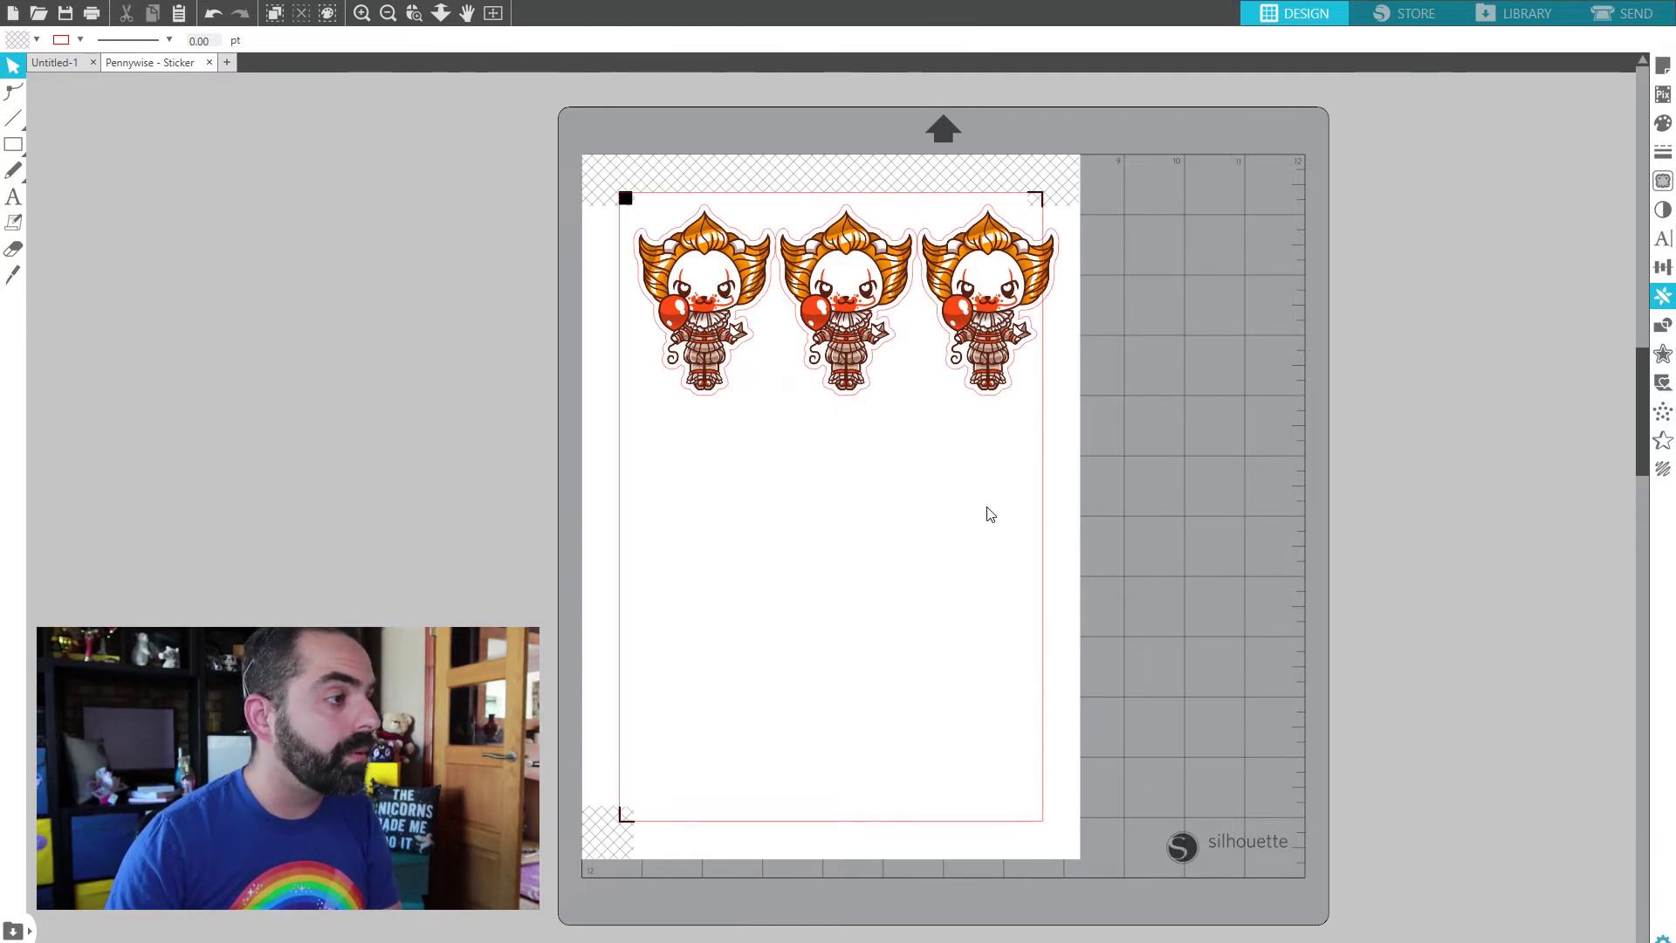
left_click(856, 282)
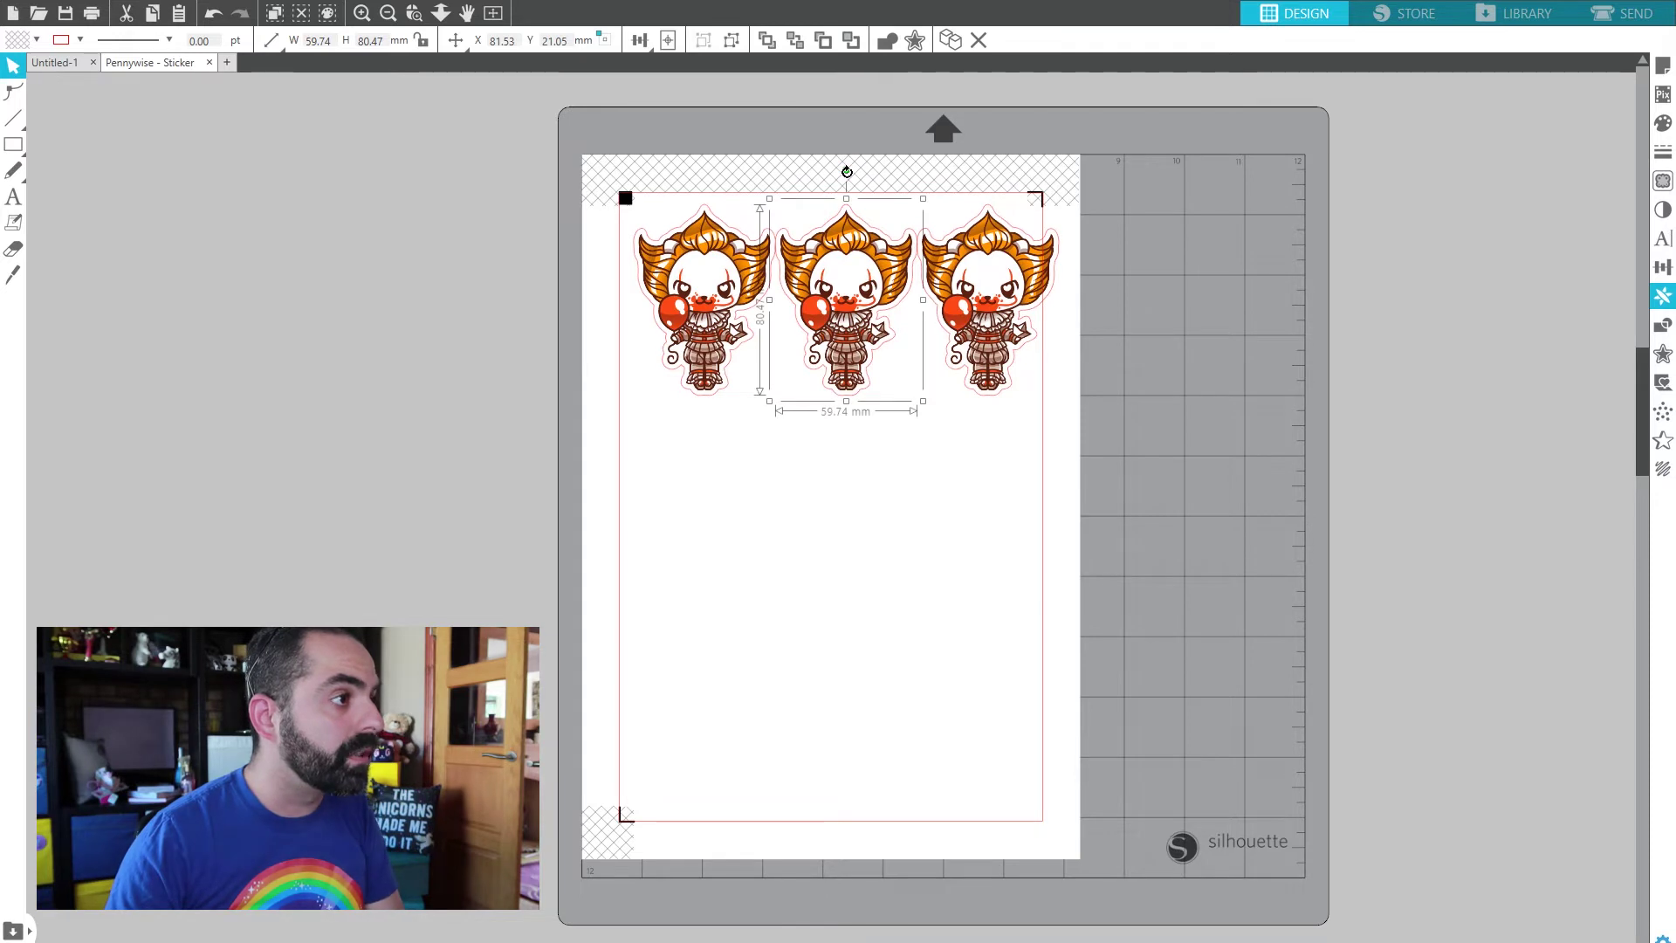
left_click_drag(849, 177, 846, 460)
left_click(944, 497)
- Pack the upside-down and right-hand stickers closer toward the first one
left_click_drag(844, 339, 826, 350)
left_click(955, 450)
left_click(1004, 339)
key("Left")
key("Left")
key("Left")
key("Left")
key("Left")
key("Left")
key("Left")
key("Left")
key("Left")
key("Left")
key("Left")
key("Left")
key("Left")
key("Left")
key("Left")
key("Left")
key("Left")
key("Left")
key("Left")
key("Left")
key("Left")
key("Left")
key("Left")
key("Left")
key("Left")
key("Left")
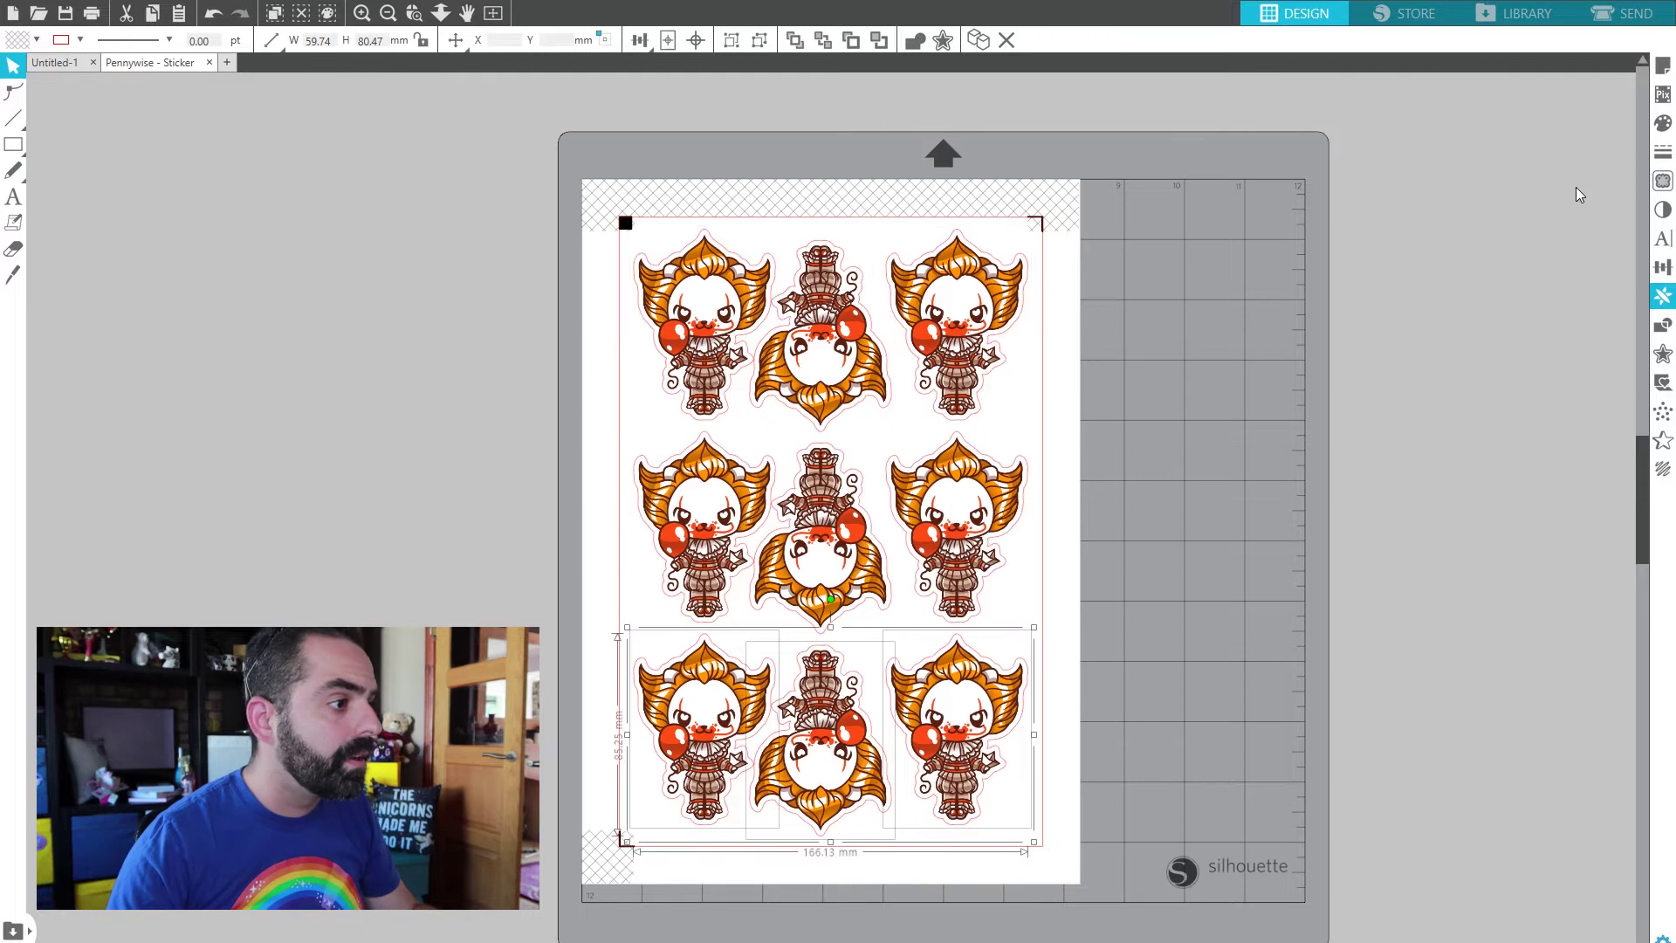
- Fill the page with copies of the sticker row and box-select the six lower stickers
left_click(1171, 462)
left_click_drag(1047, 855, 611, 420)
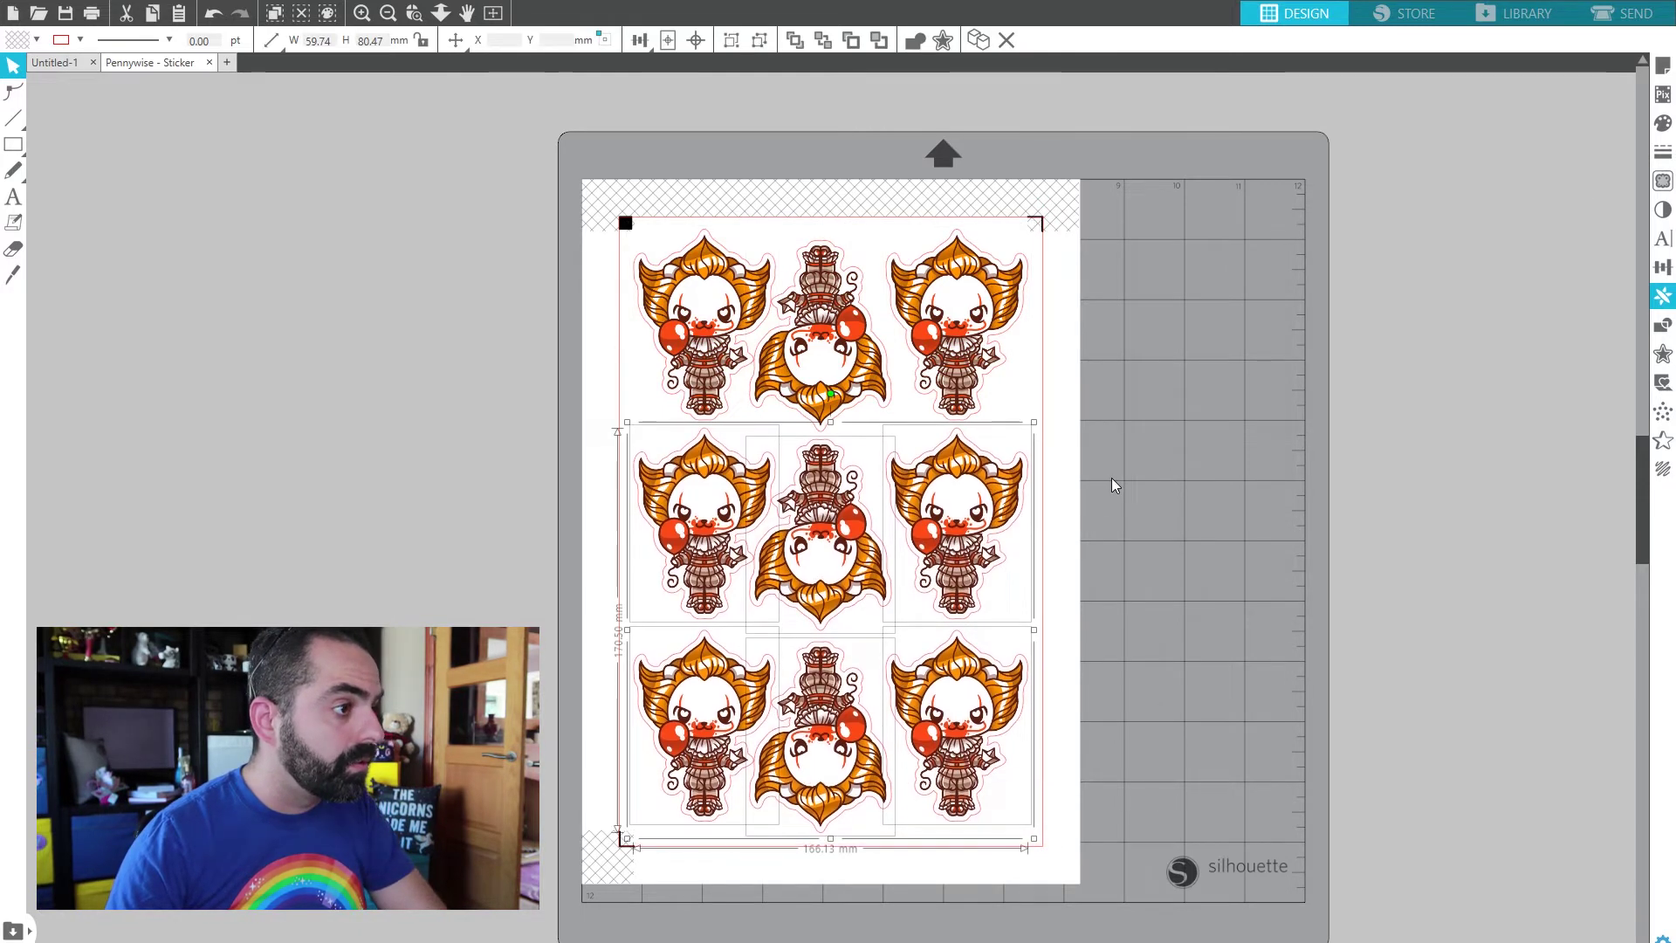
left_click(1149, 557)
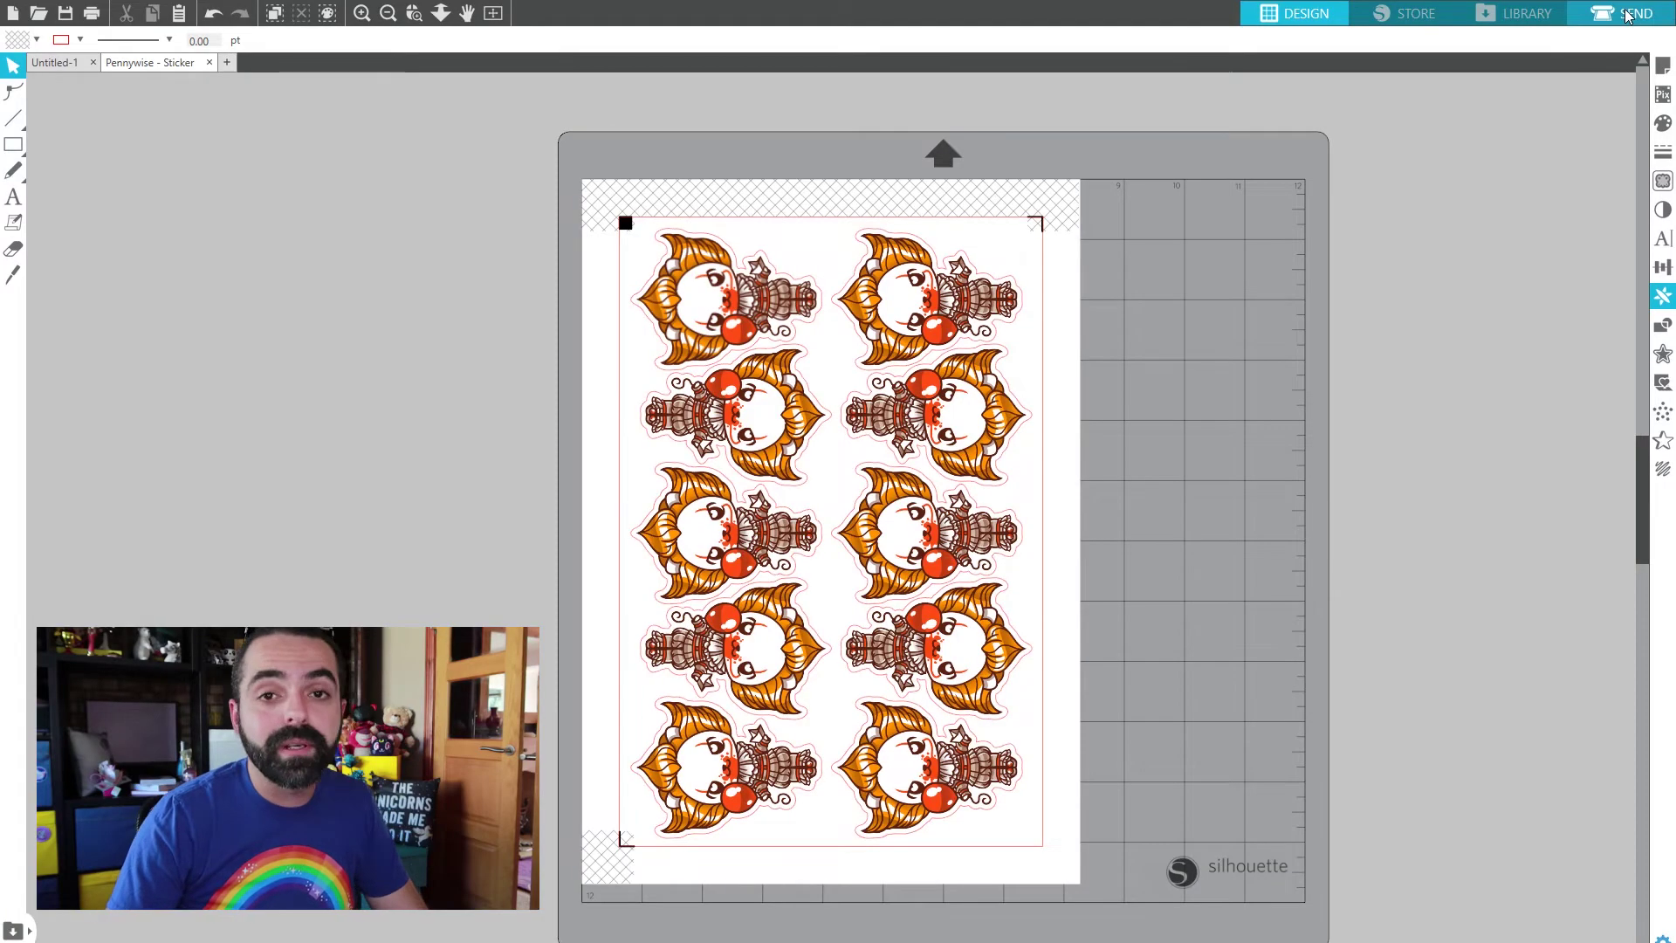
- Show the Send settings: Gilles Sticker Setting, Ratchet Blade, speed 8, force 30, 2 passes
left_click(1626, 14)
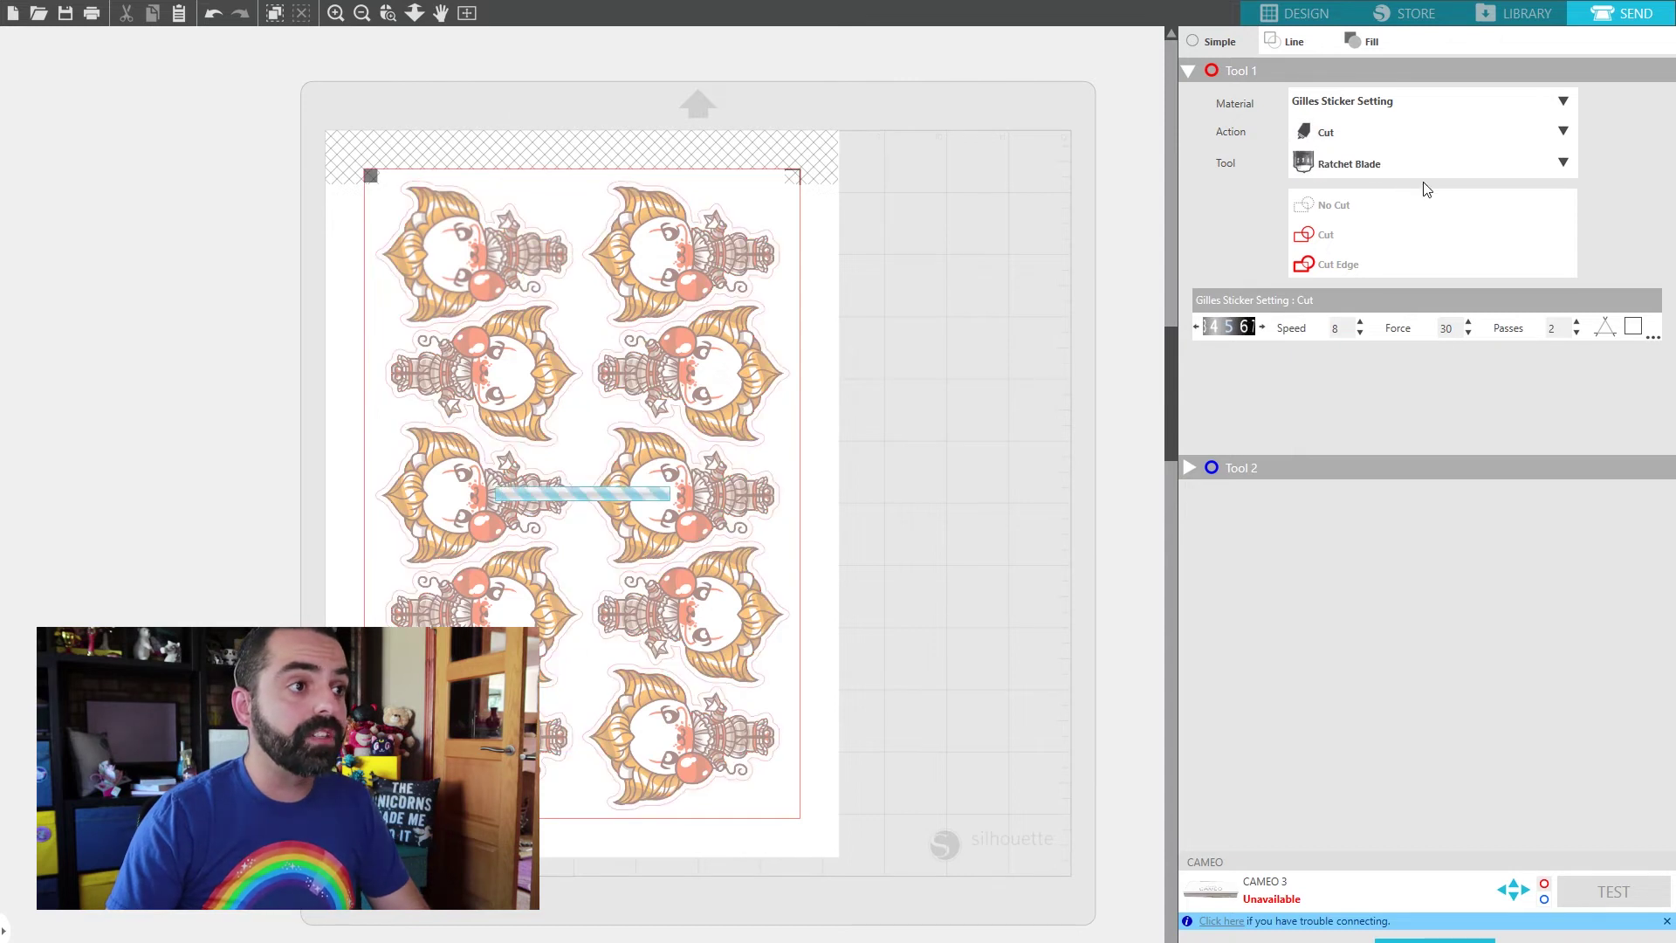
scroll(1426, 170, "up", 1)
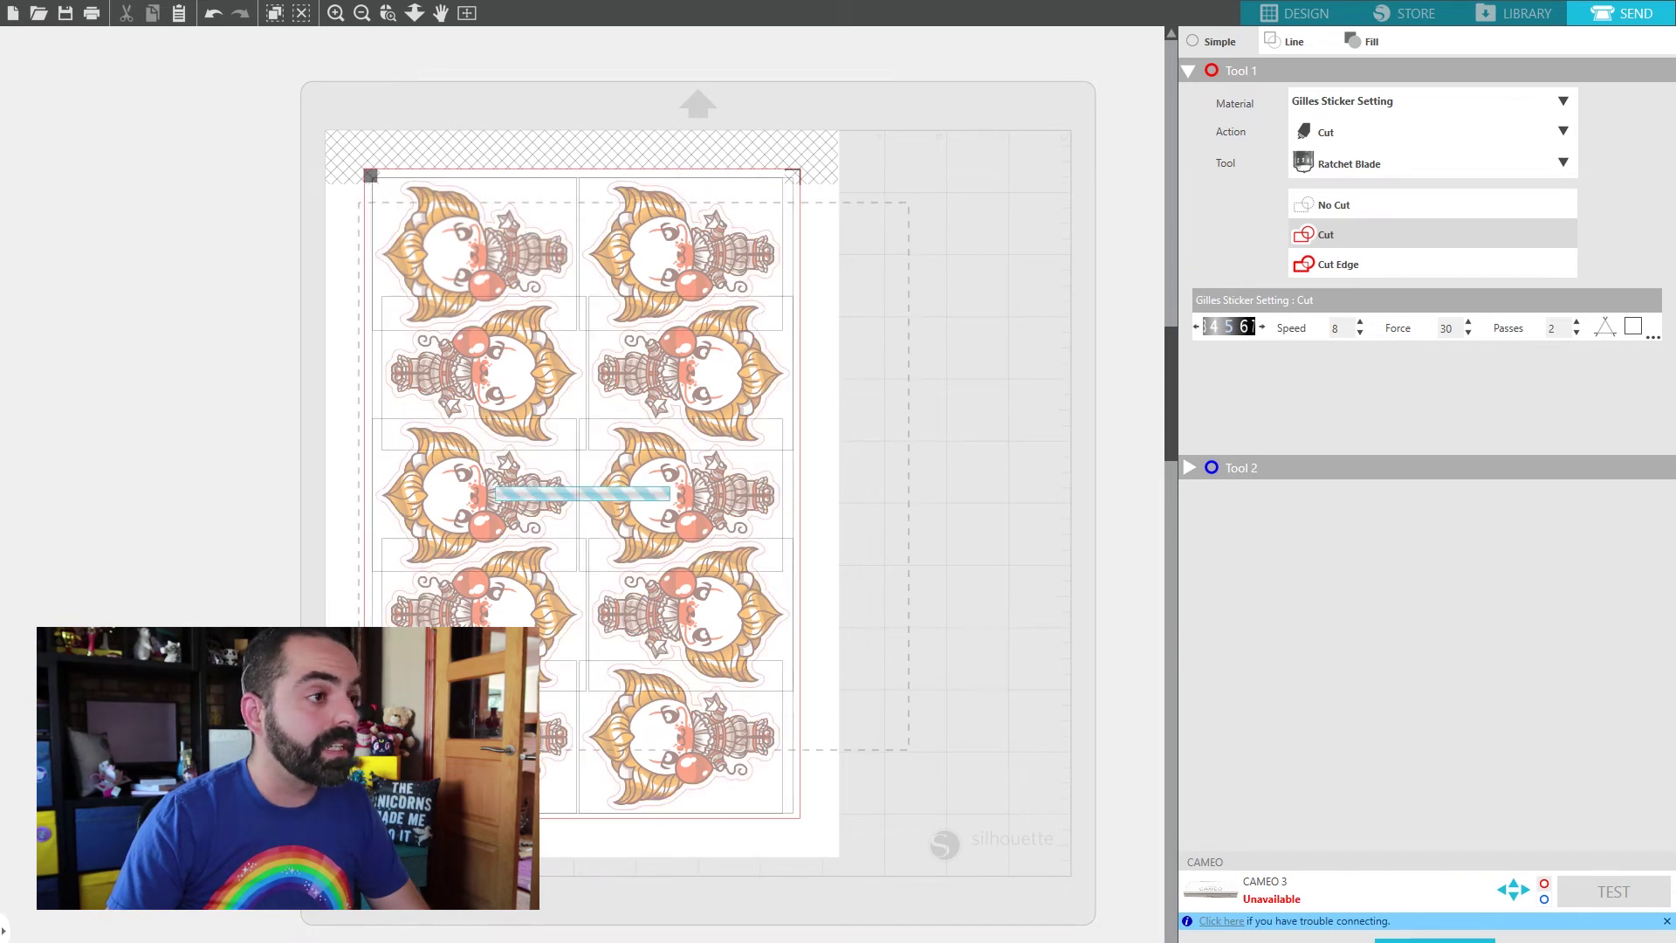
- Switch the stickers to No Cut, then set all ten to Cut Edge for outer outlines only
left_click(1388, 205)
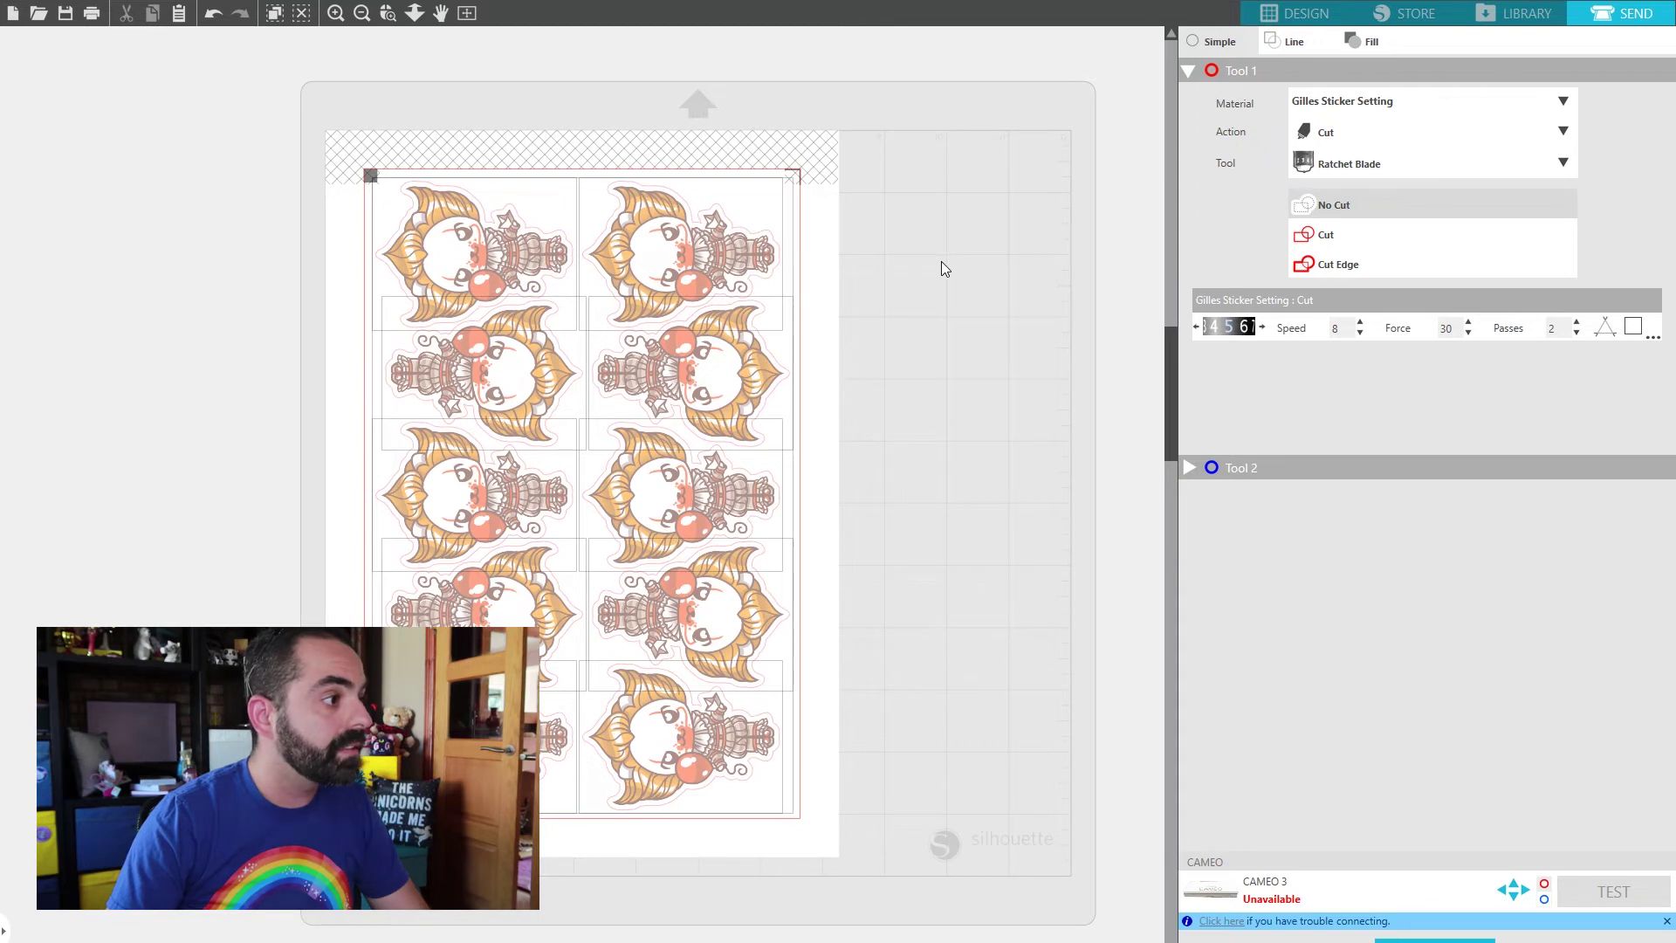
left_click_drag(916, 246, 254, 899)
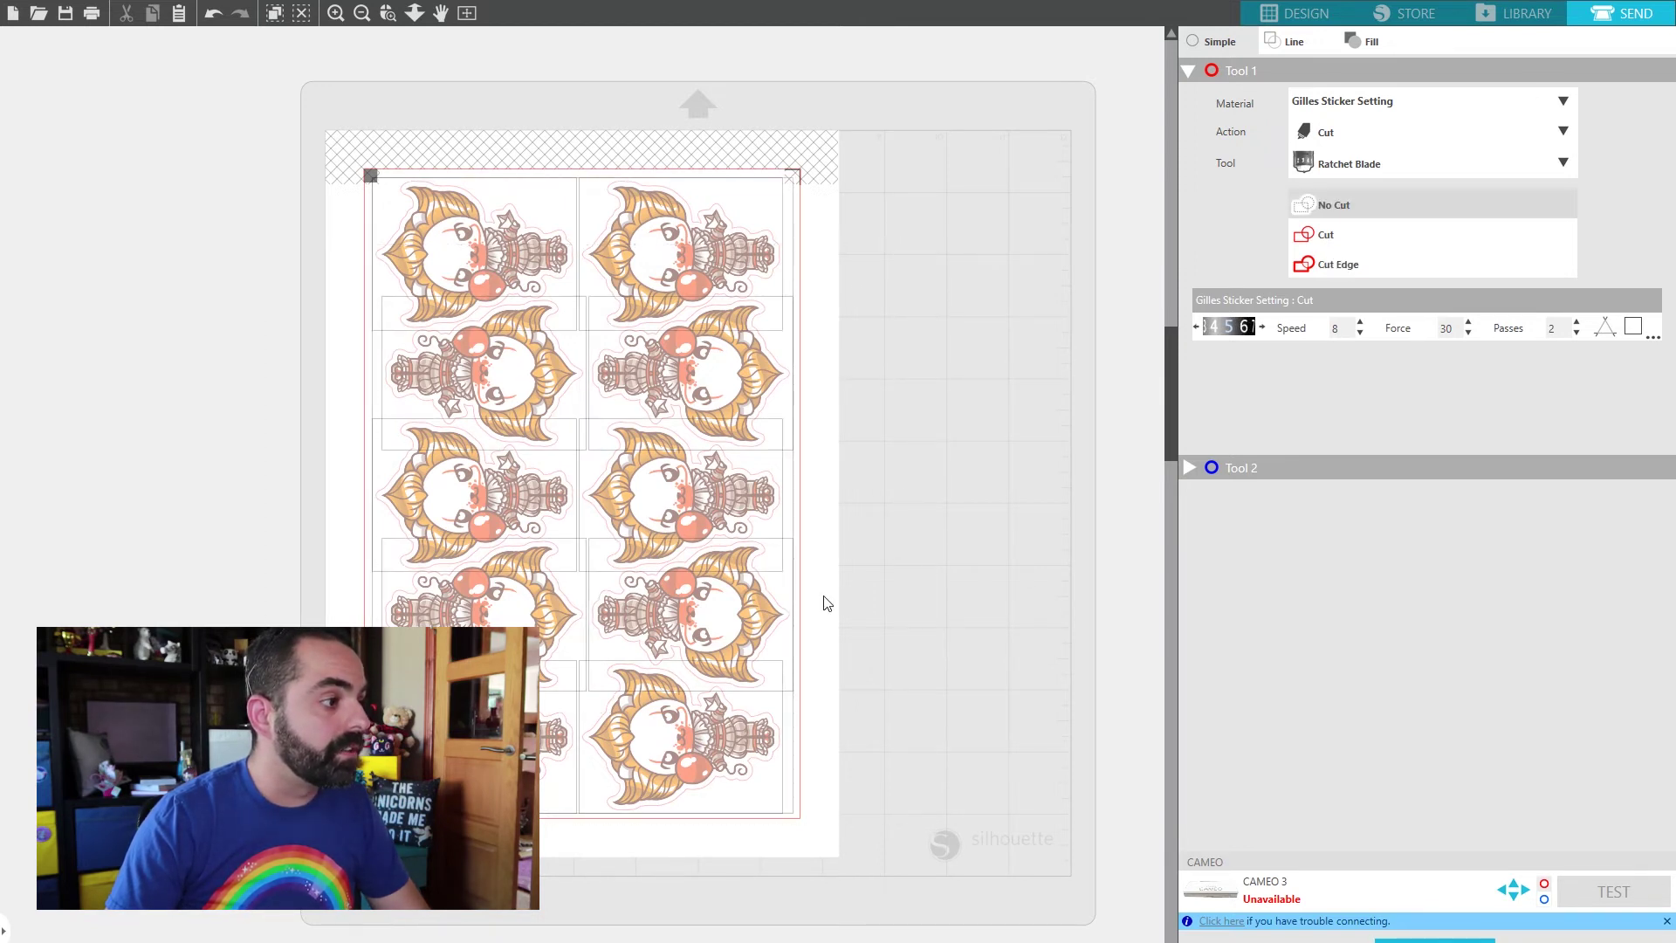
left_click(1392, 264)
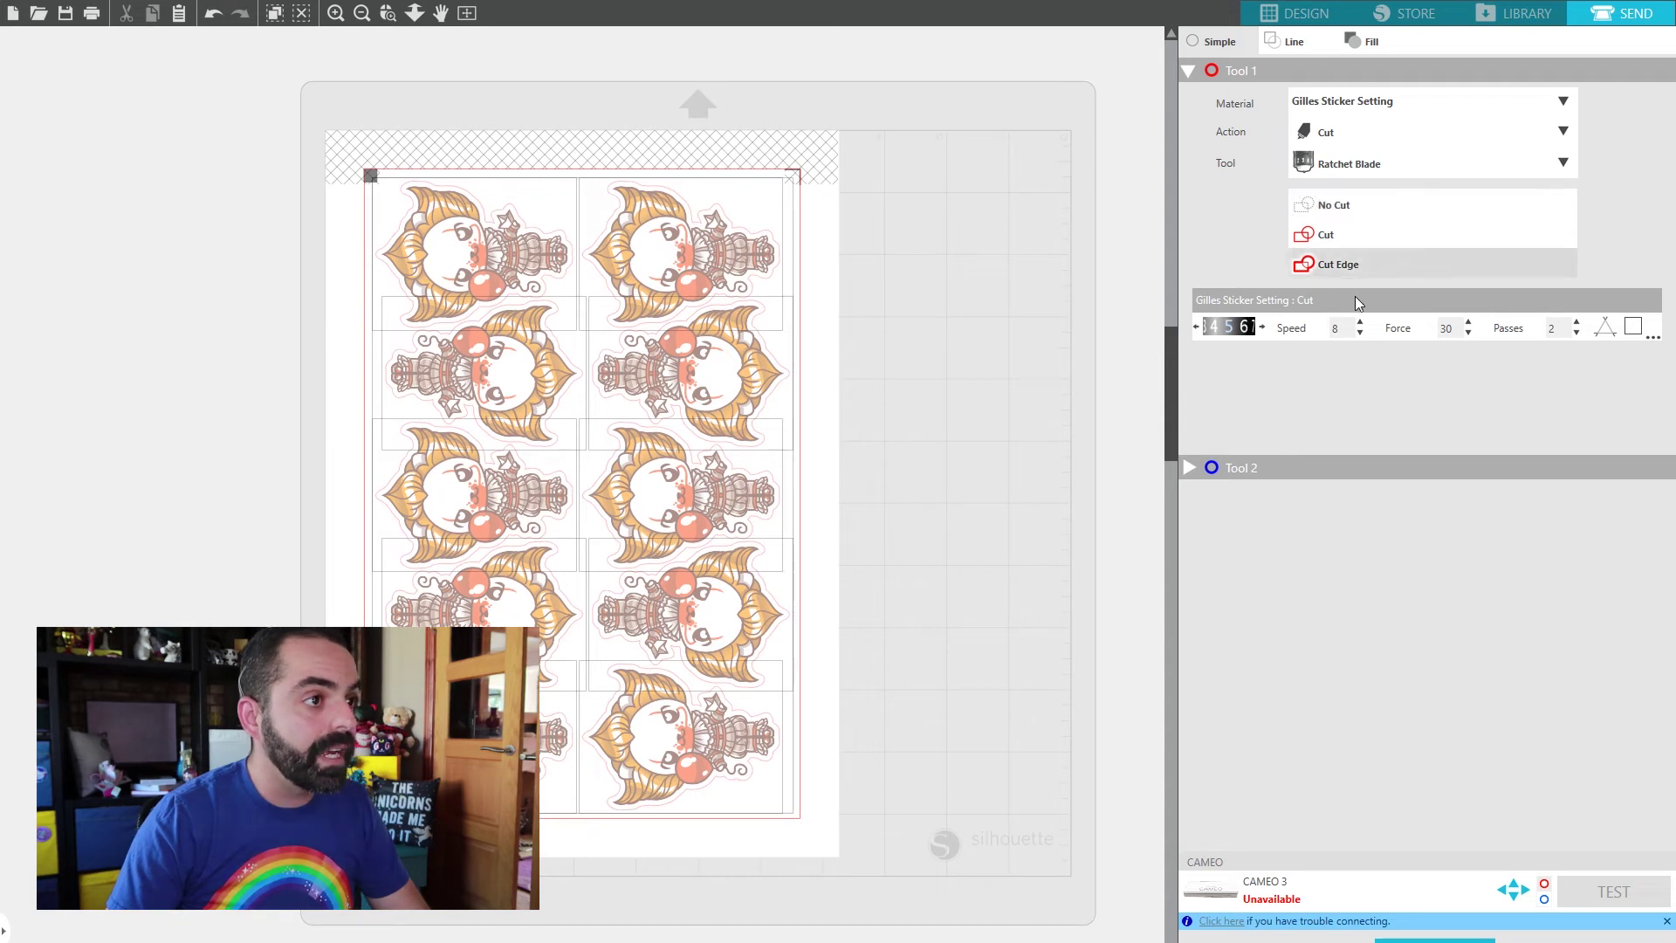
left_click(887, 491)
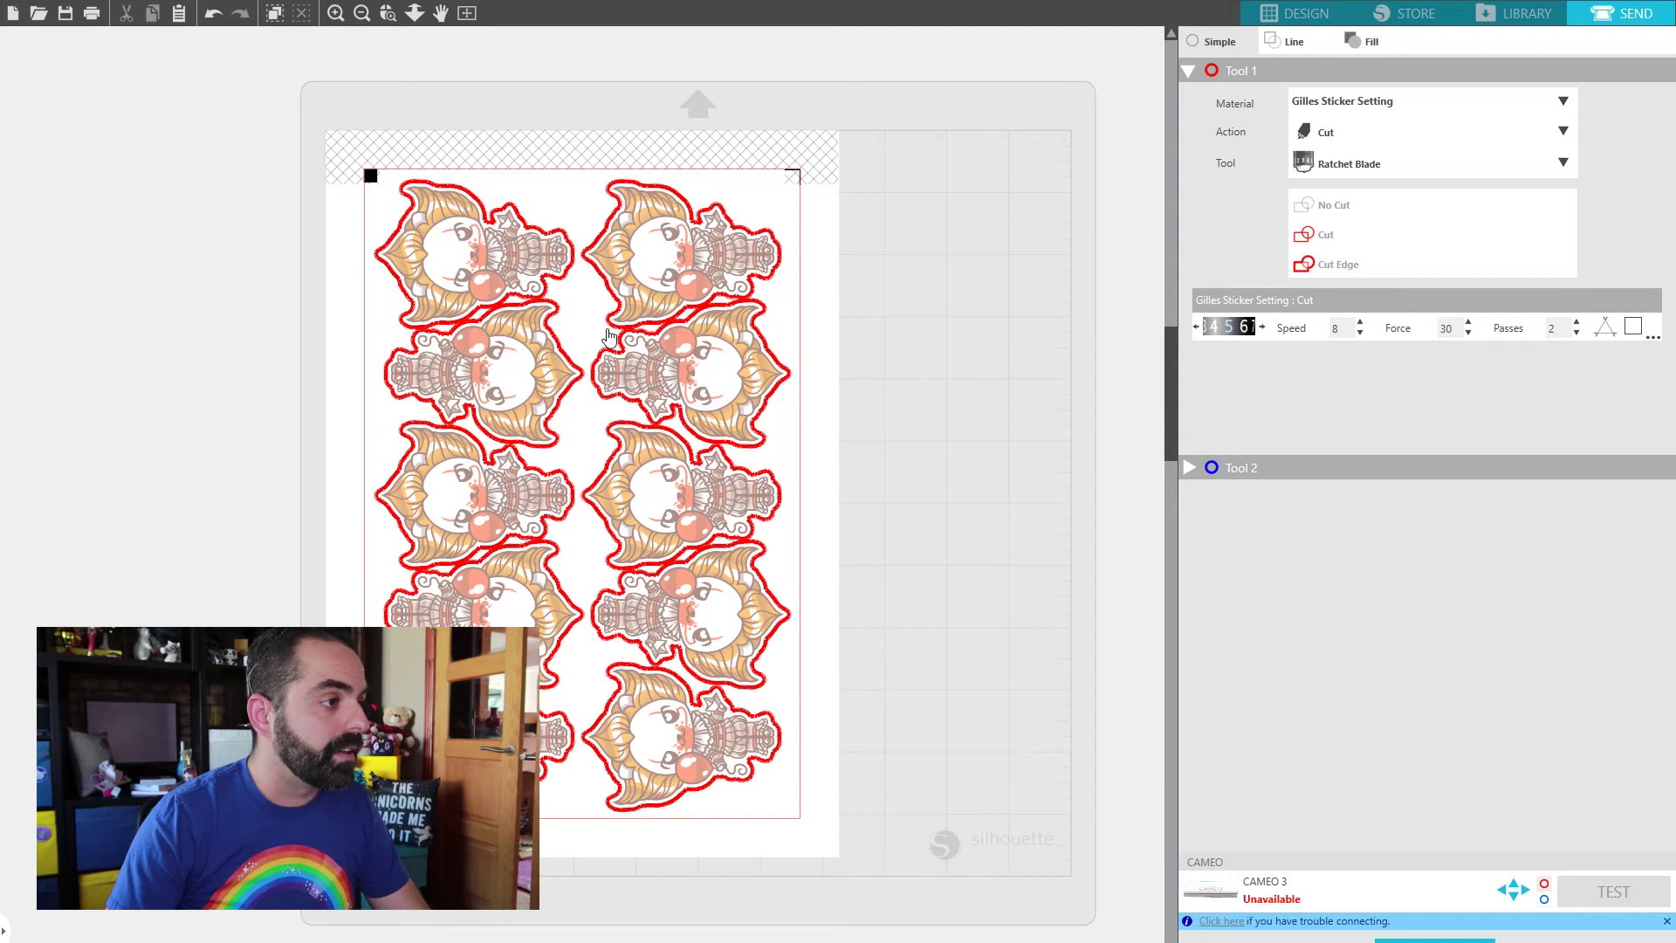